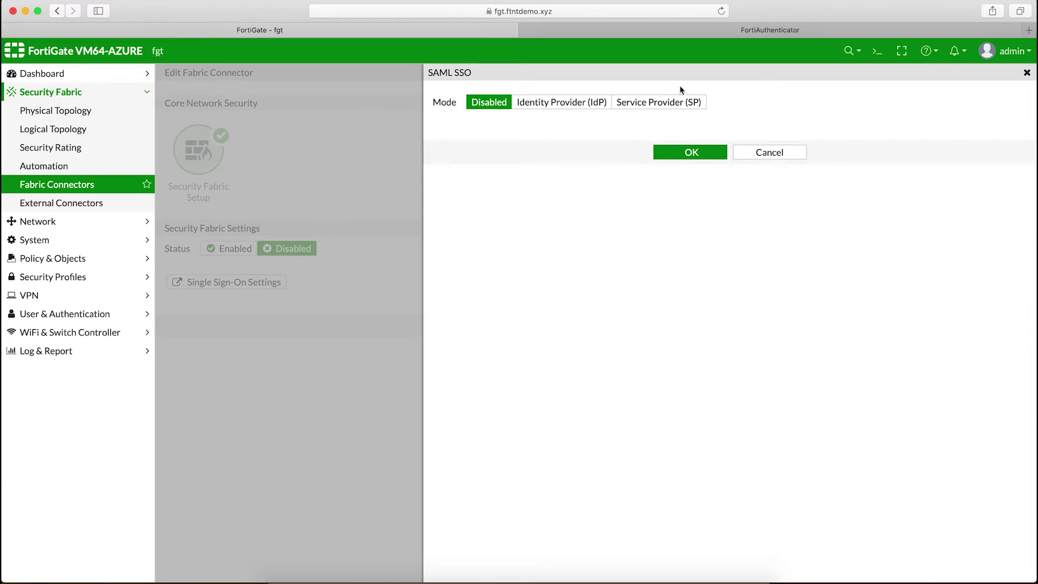
Step: Set FortiGate's SAML mode to Service Provider, reveal its SP URLs, and switch to FortiAuthenticator
click(683, 102)
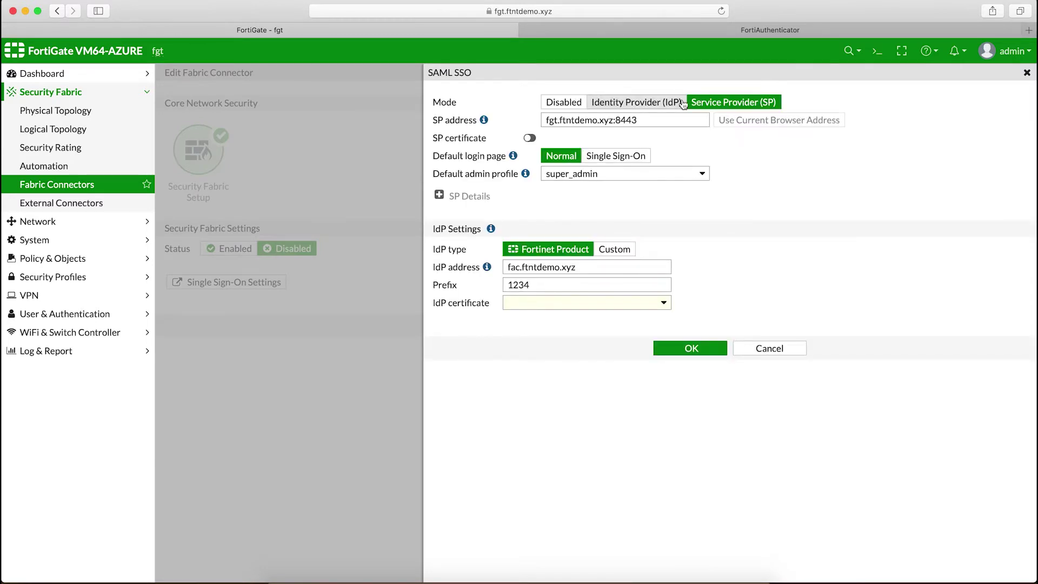
click(439, 195)
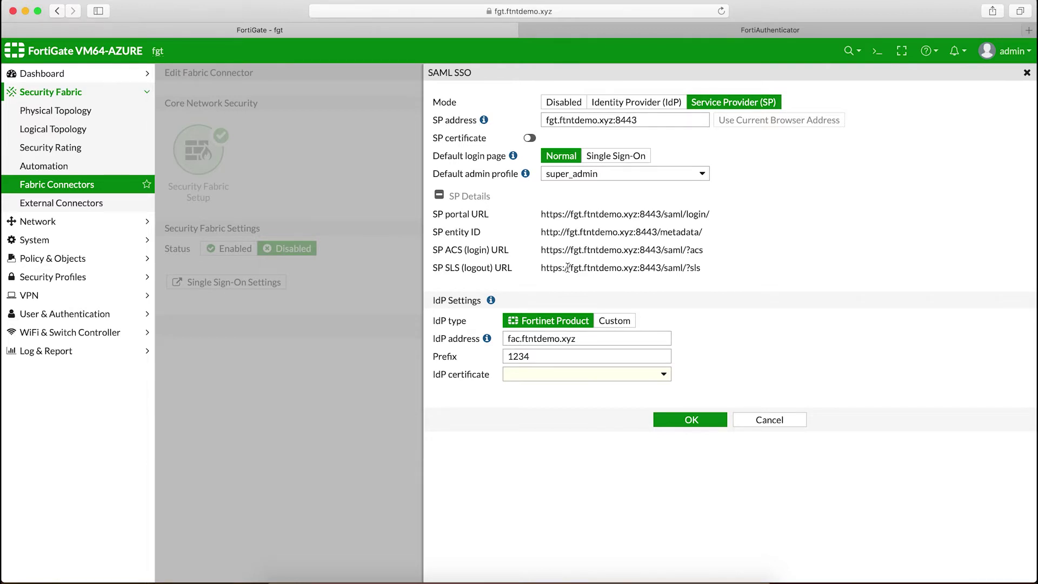
click(716, 29)
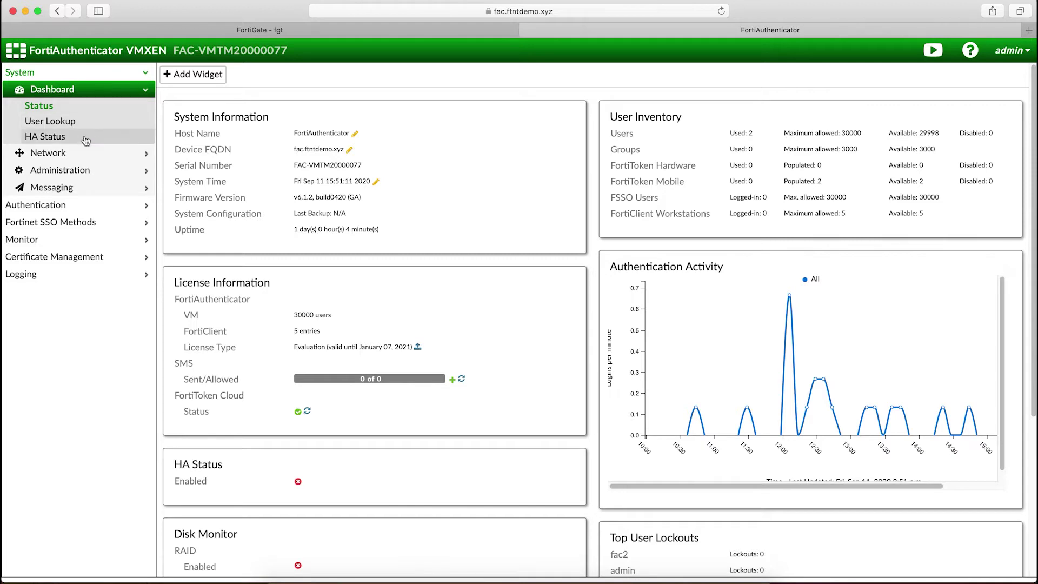
Step: Create a new LDAP server named AD at 172.30.1.95 with base DN dc=ftntdemo, dc=xyz
click(80, 170)
click(76, 331)
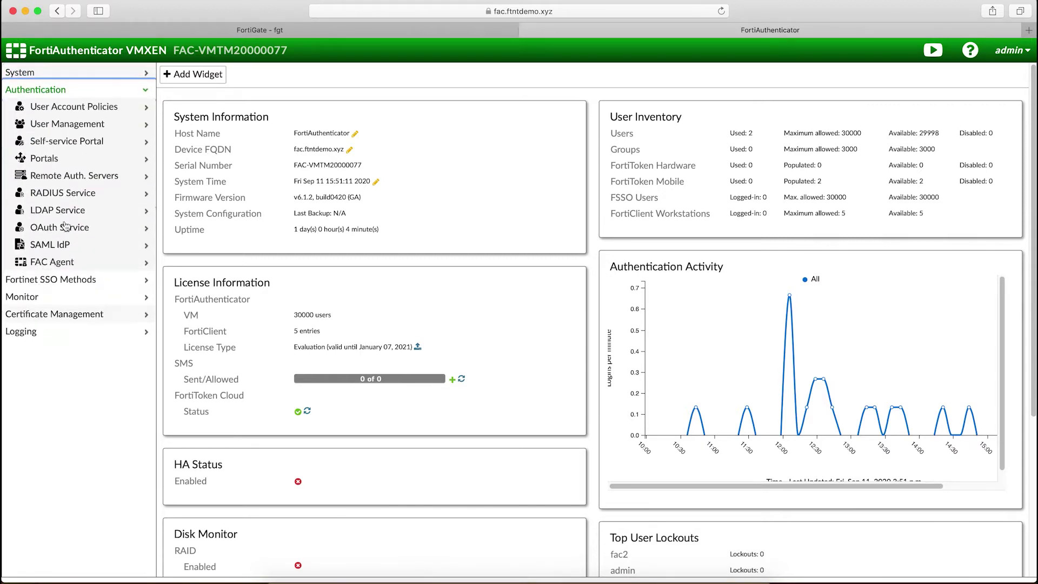
click(75, 173)
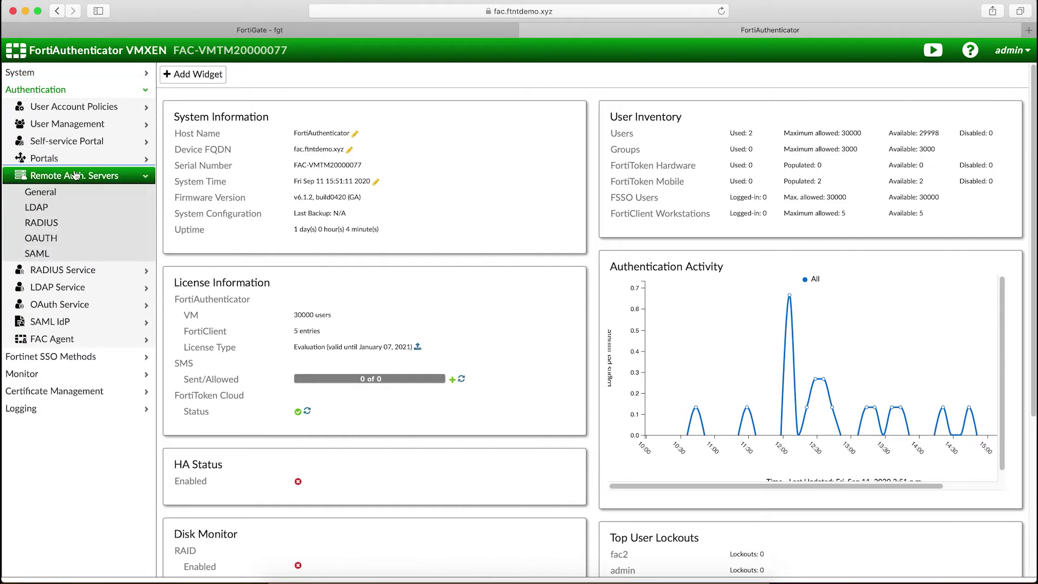
click(66, 208)
click(193, 74)
text(AD)
key(Tab)
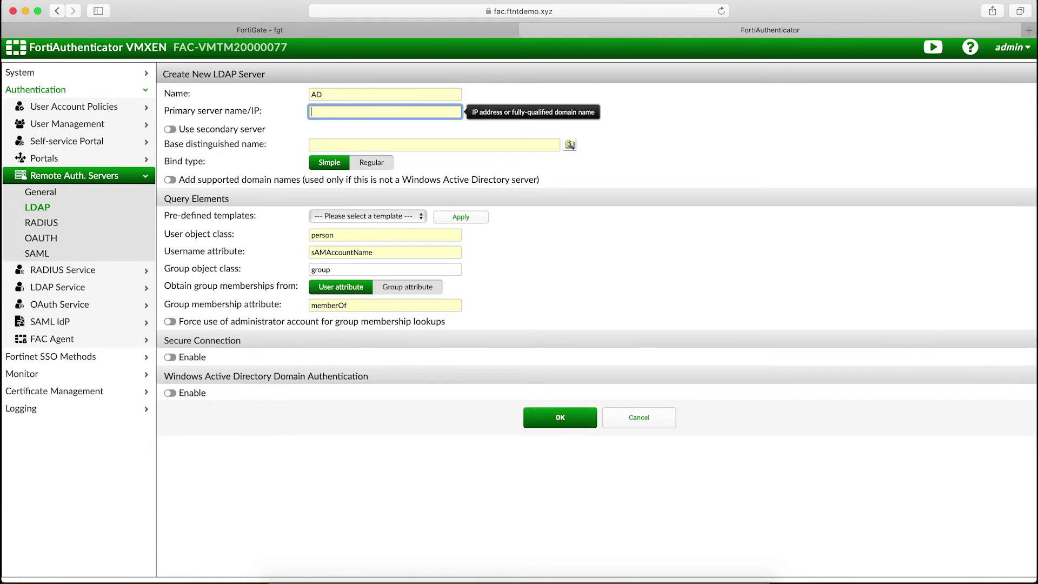
text(172.30.1.95)
key(Tab)
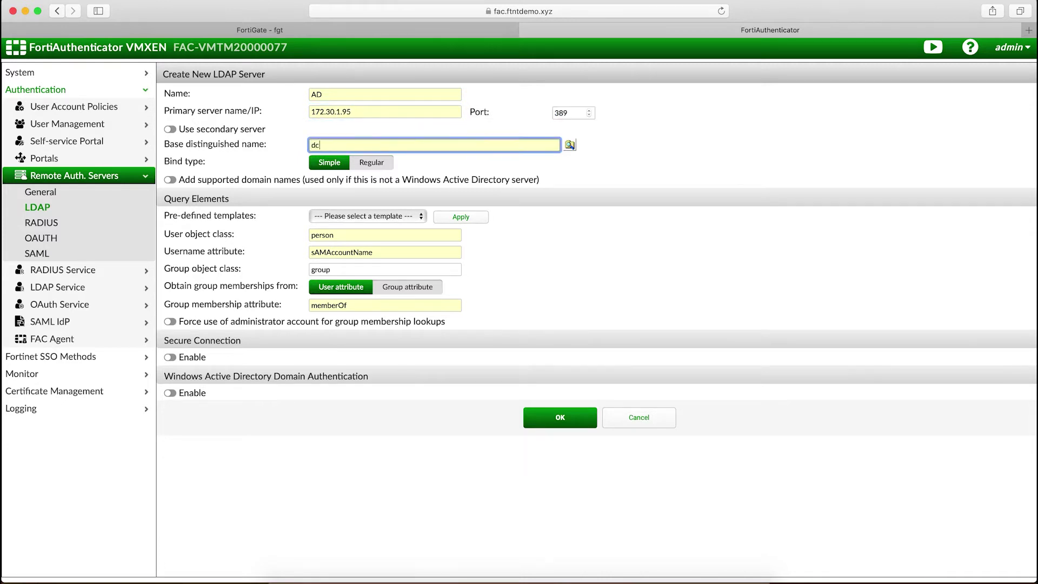
text(dc=ftntdemo, dc=xyz)
Step: Use Regular bind with the bind account's username and password, and confirm the base DN via the directory browser
click(371, 163)
click(365, 182)
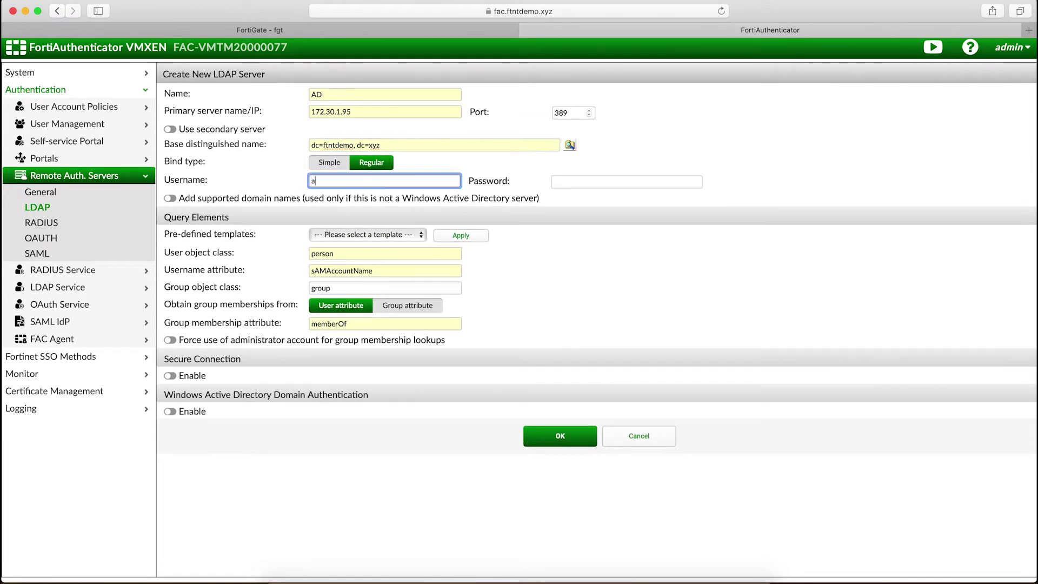
key(Tab)
text(•••••)
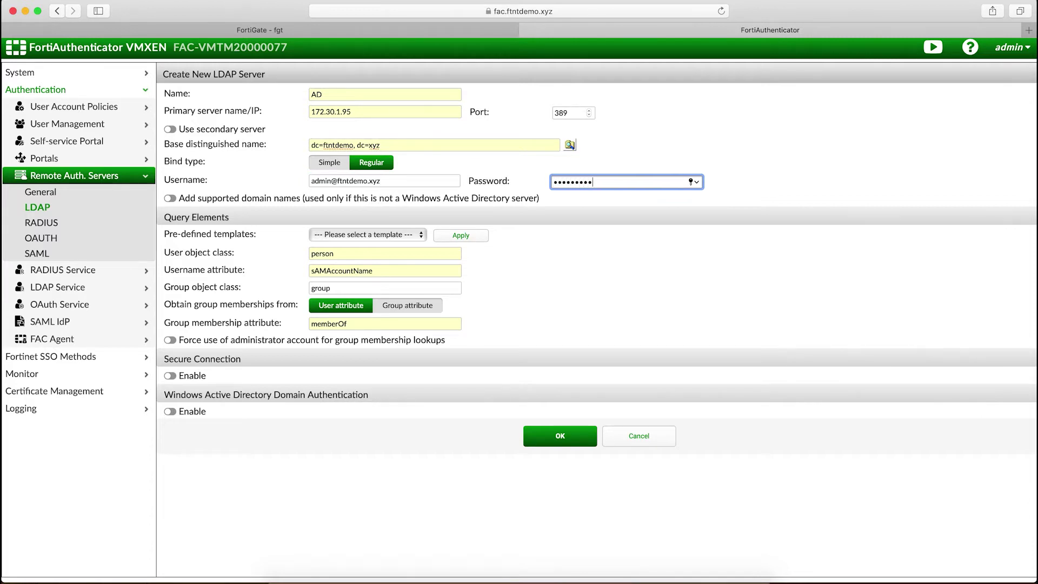
click(570, 144)
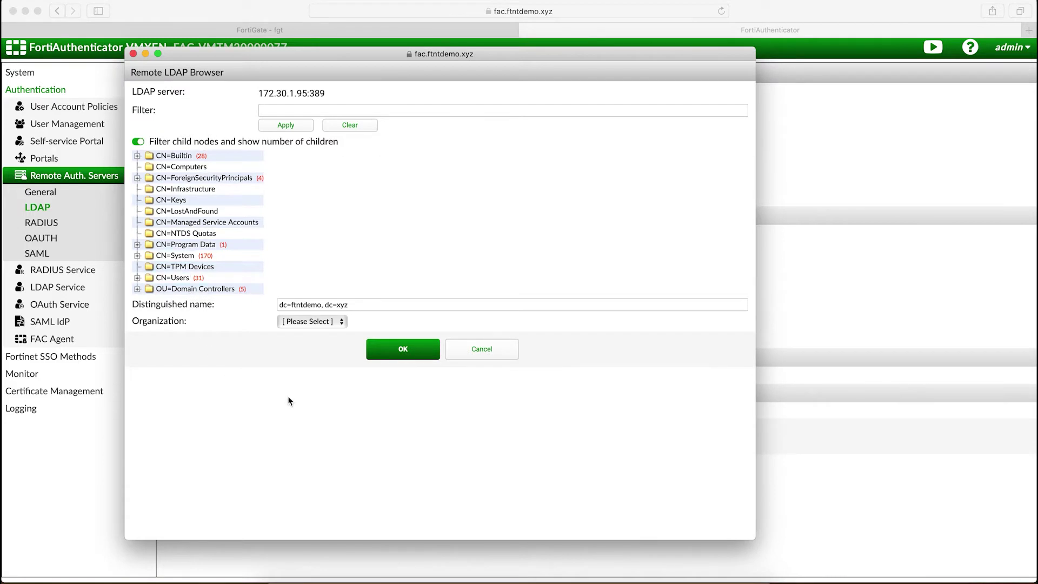
click(403, 352)
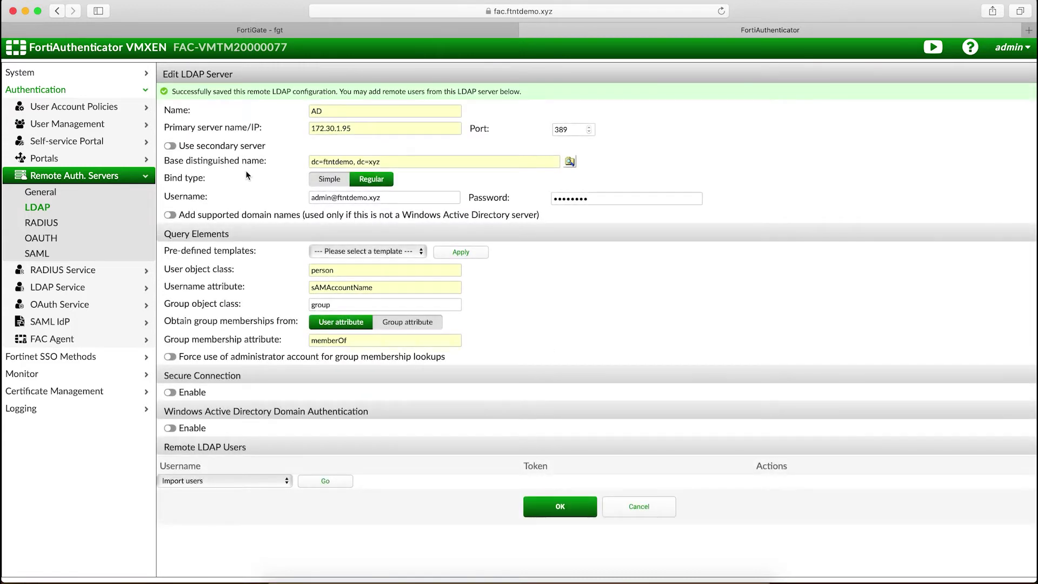
Step: Create realm AD using the AD LDAP server as its user source
click(97, 125)
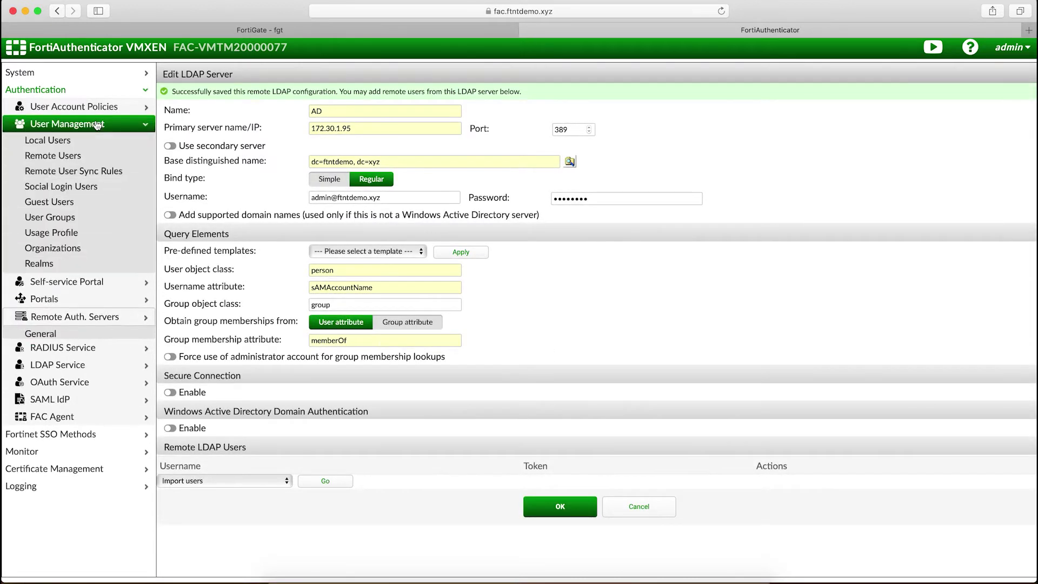
click(64, 269)
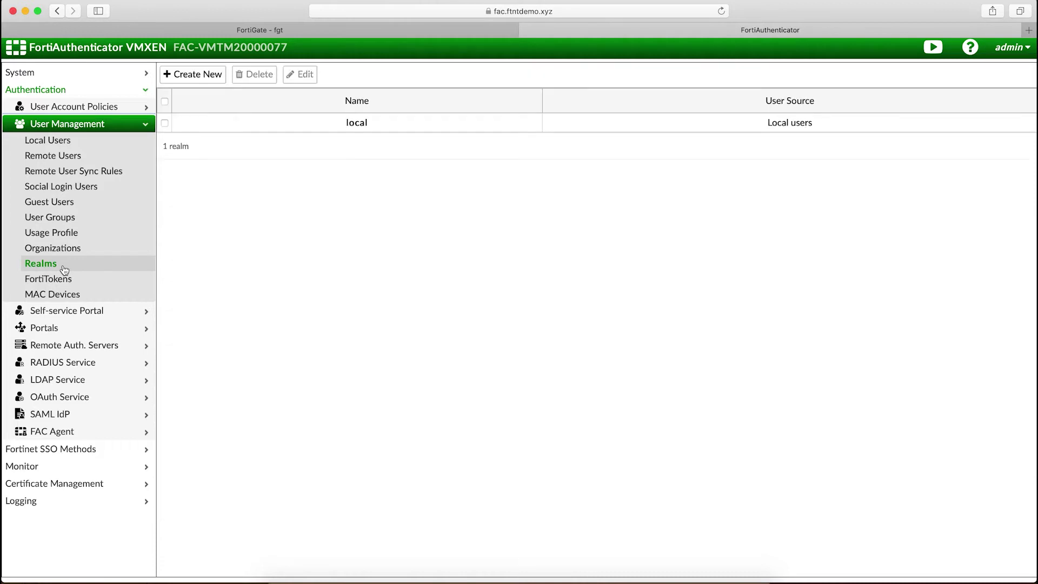
click(194, 76)
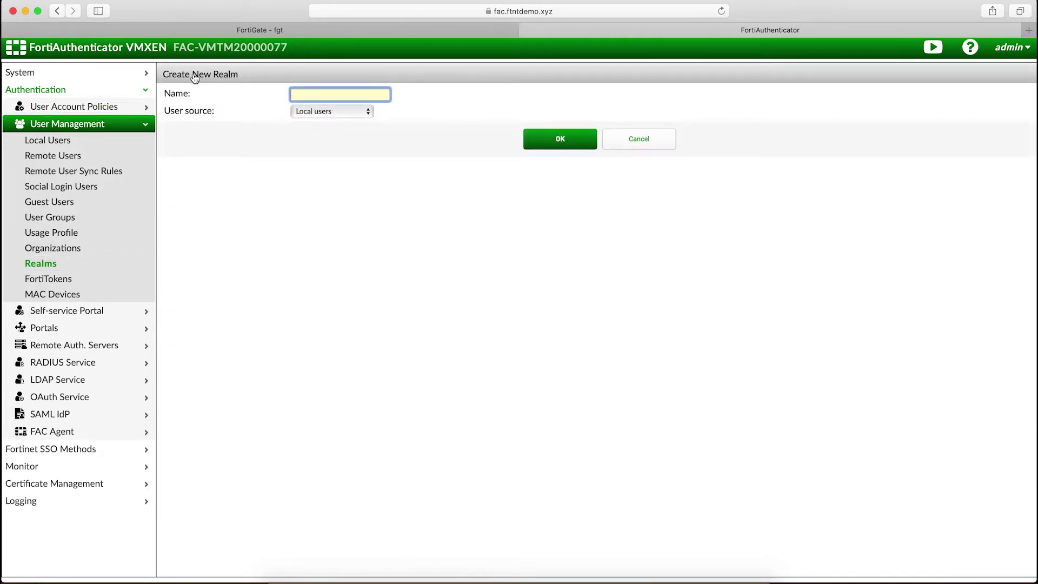
text(AD)
click(368, 111)
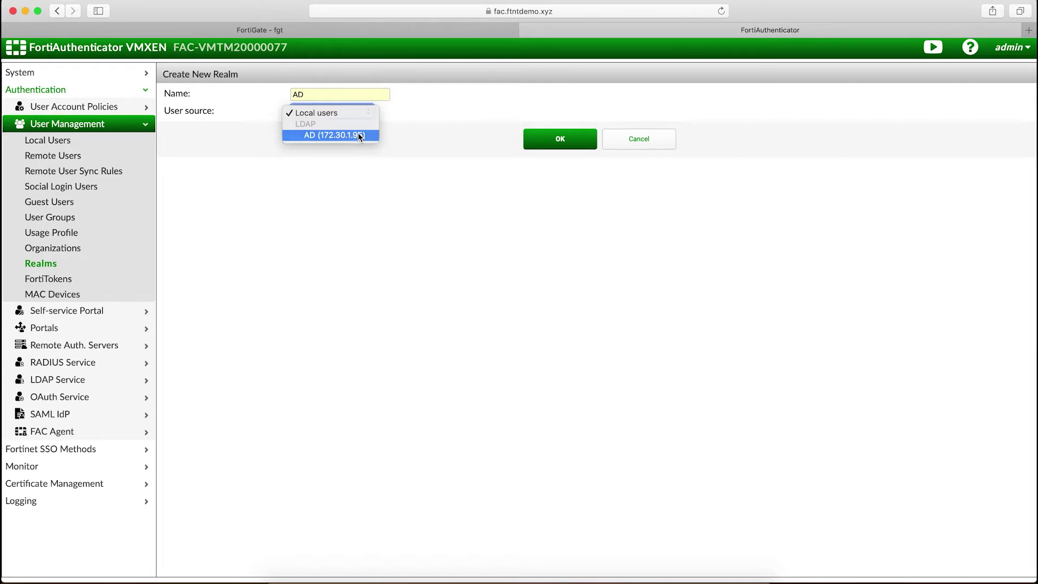
click(357, 133)
click(556, 169)
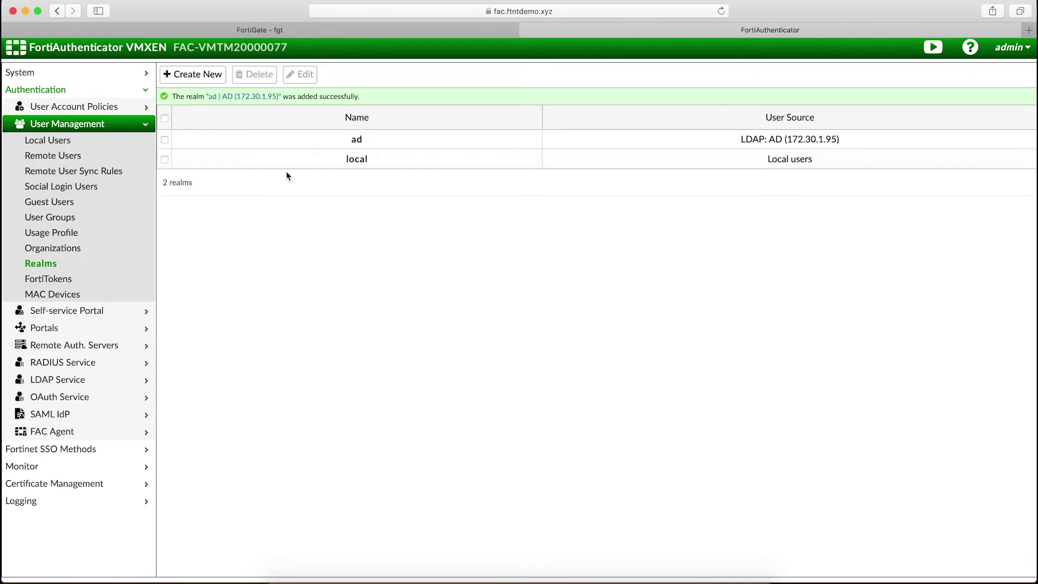
Step: Enable the SAML IdP portal with ad as its default realm and save
click(97, 418)
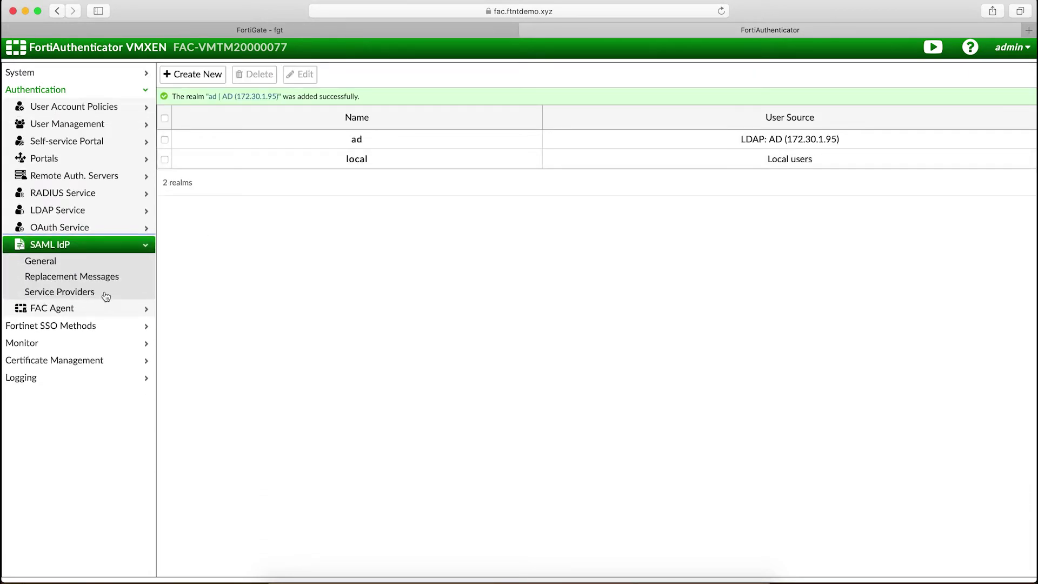
click(103, 263)
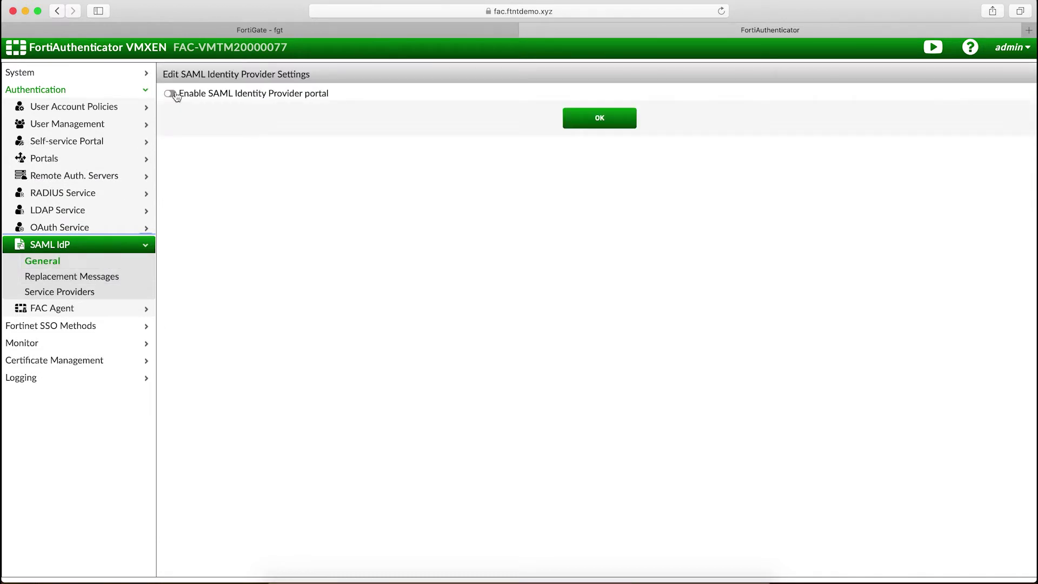
click(171, 93)
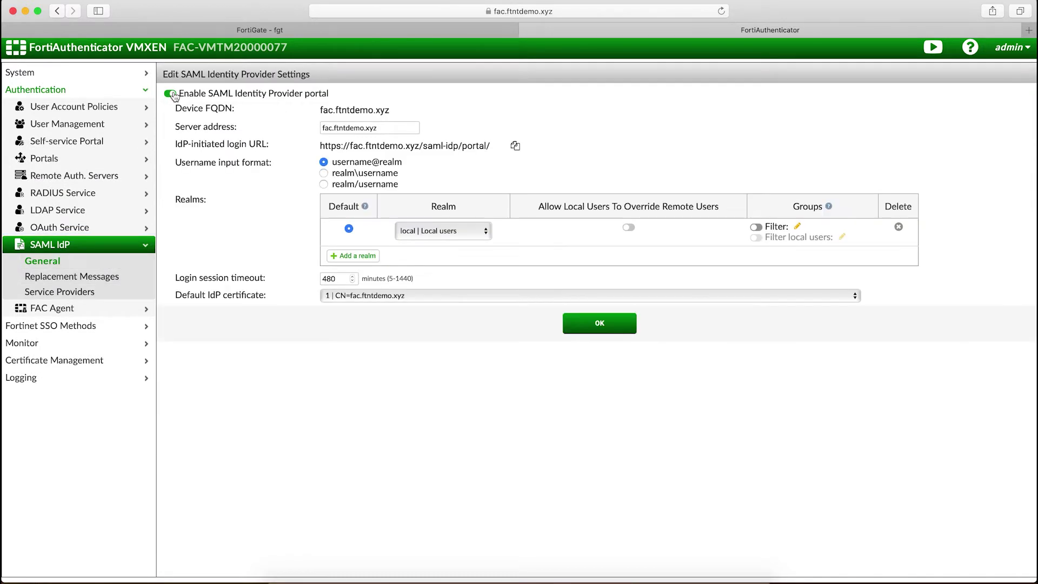
click(485, 231)
click(480, 254)
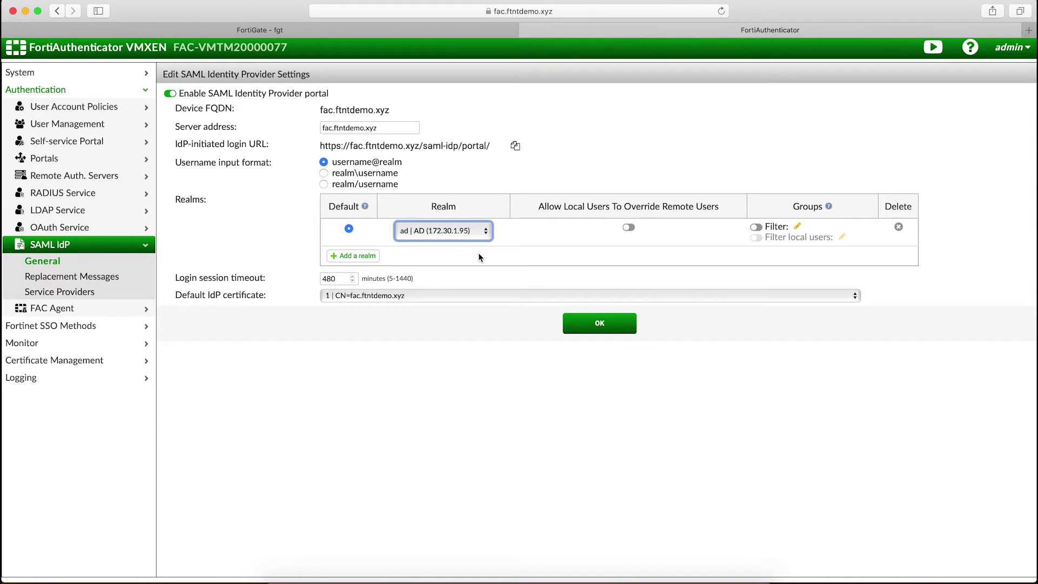
click(602, 326)
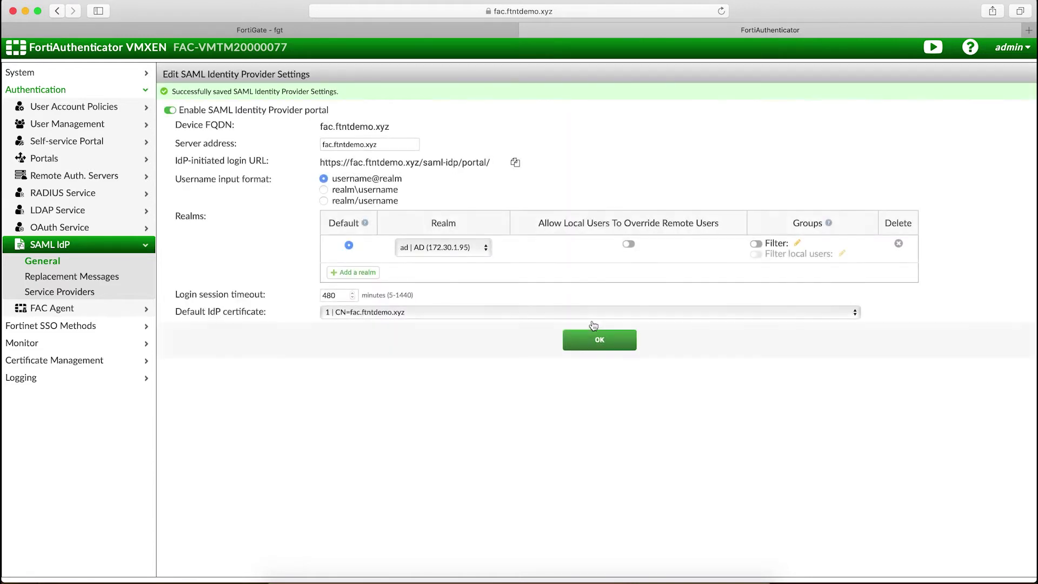
click(112, 291)
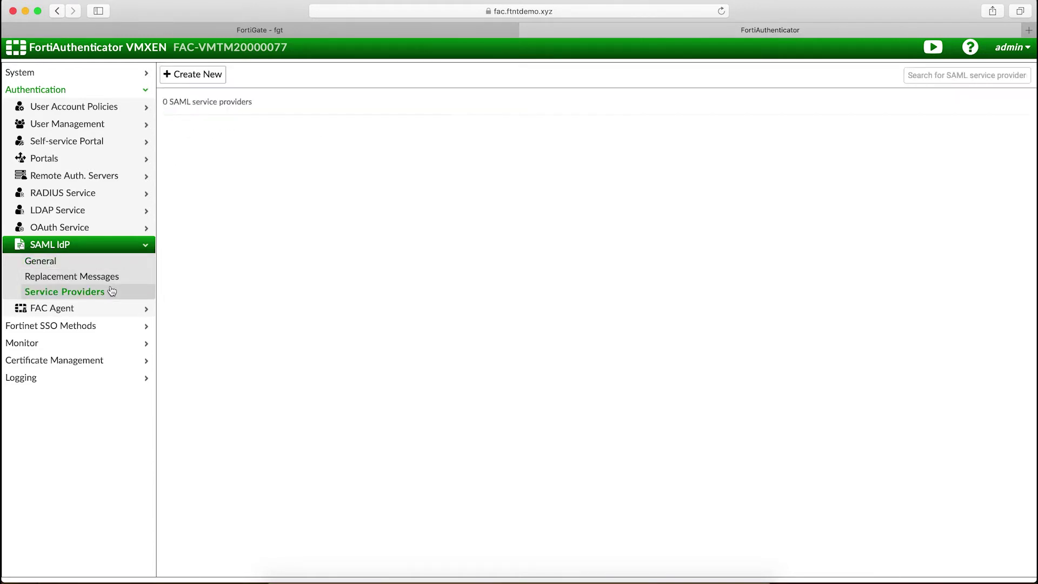
Step: Add a SAML service provider named FortiGate with a randomly generated IdP prefix
click(197, 79)
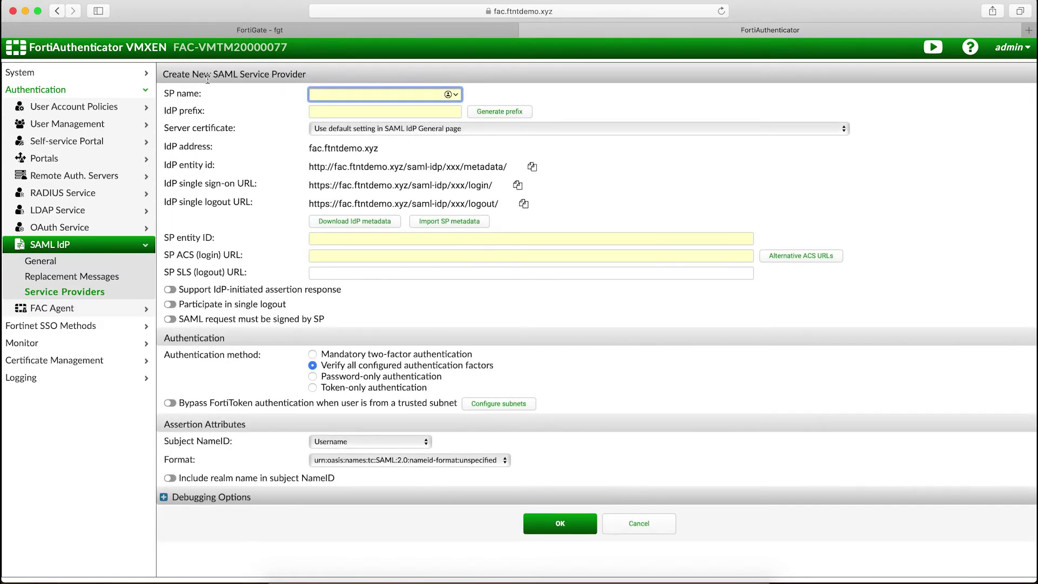
text(FortiGate)
key(Tab)
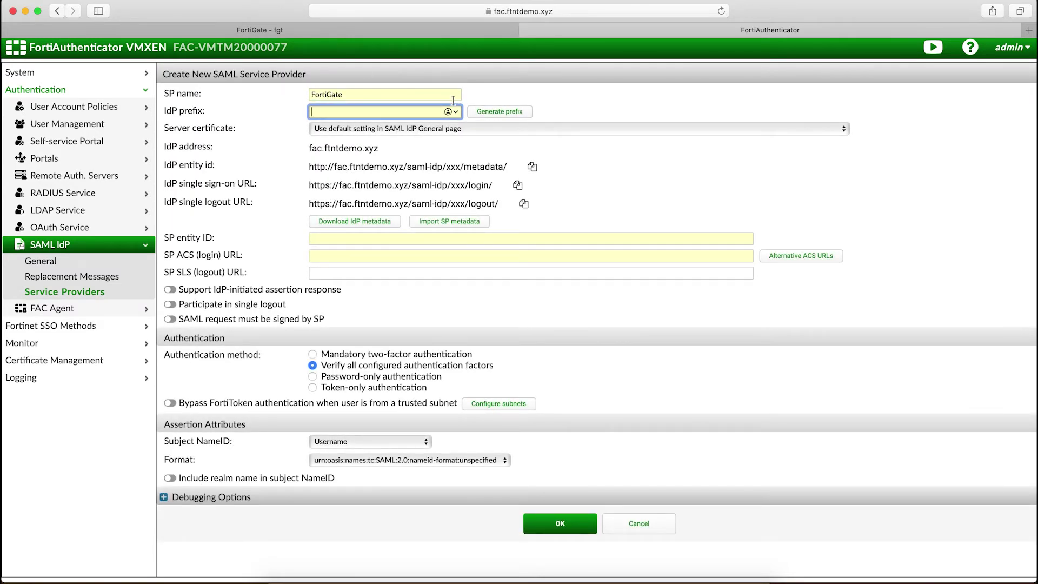
click(493, 115)
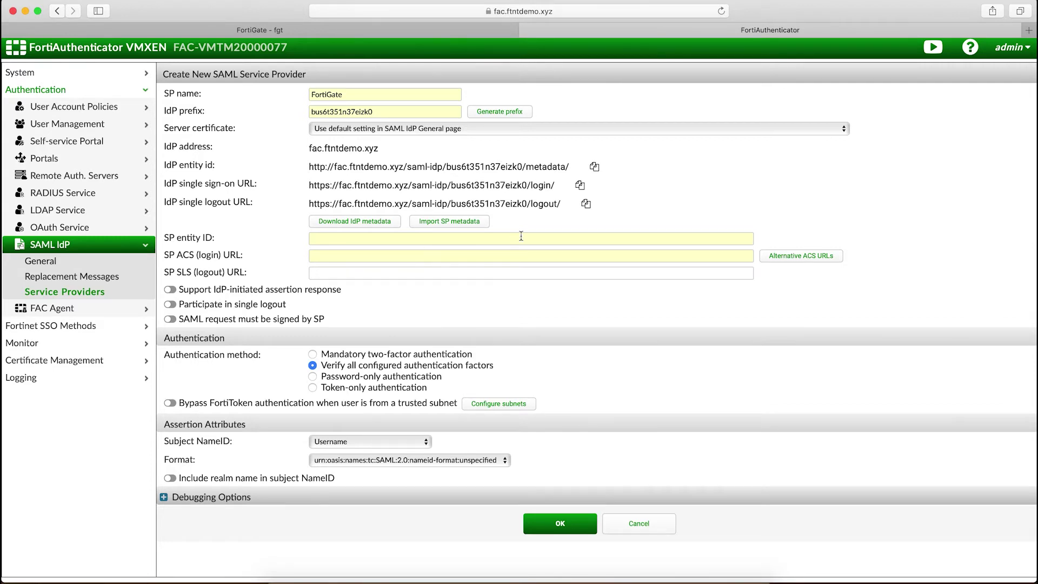
Step: Copy FortiGate's SP entity ID URL into the service provider's SP entity ID field
click(436, 31)
drag(541, 233, 707, 232)
key(super+c)
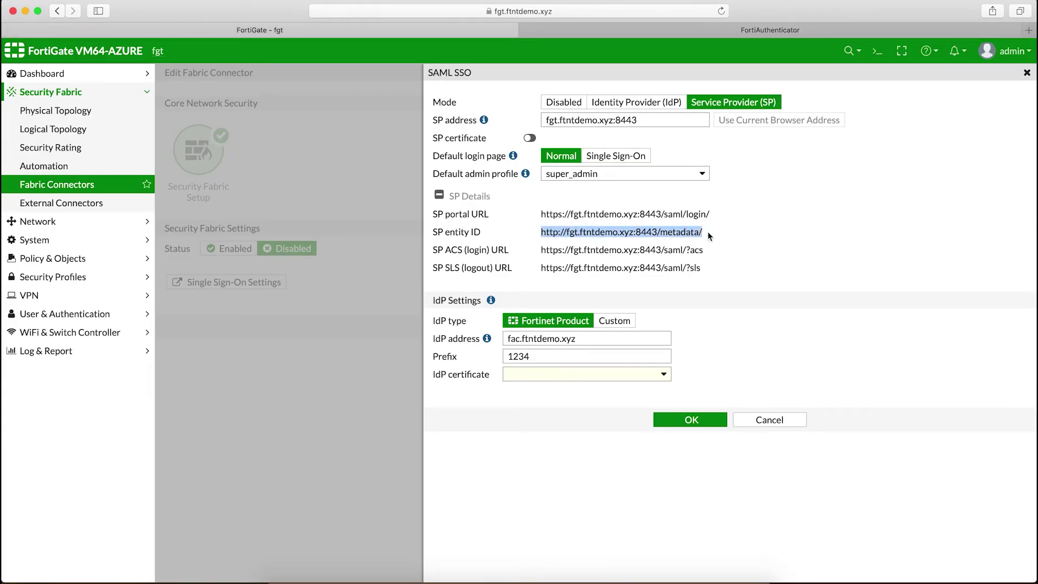
click(667, 28)
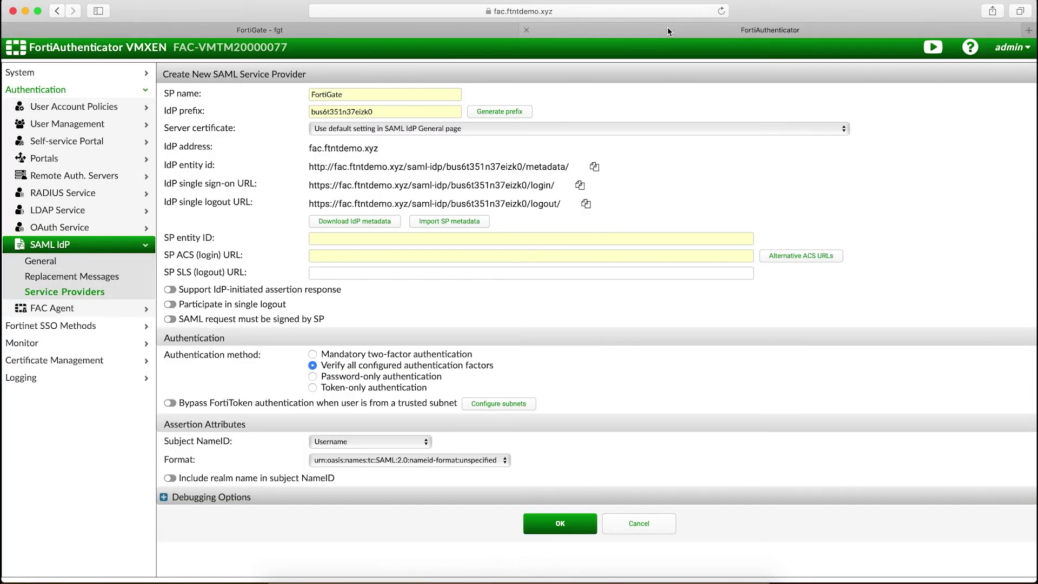
click(455, 241)
key(super+v)
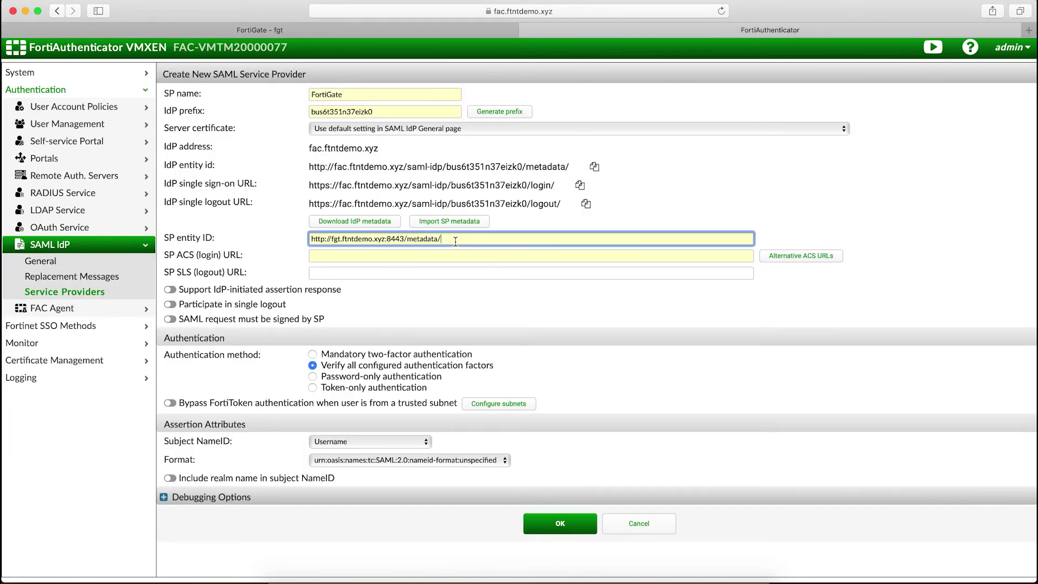
Step: Copy FortiGate's SP ACS (login) URL into the service provider form
click(394, 30)
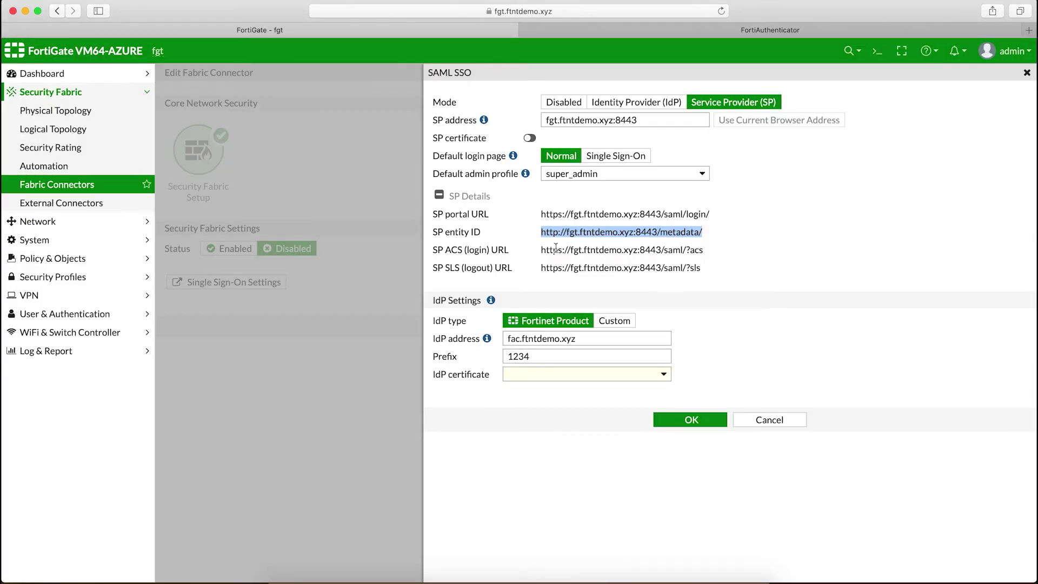
drag(540, 250, 706, 256)
key(super+c)
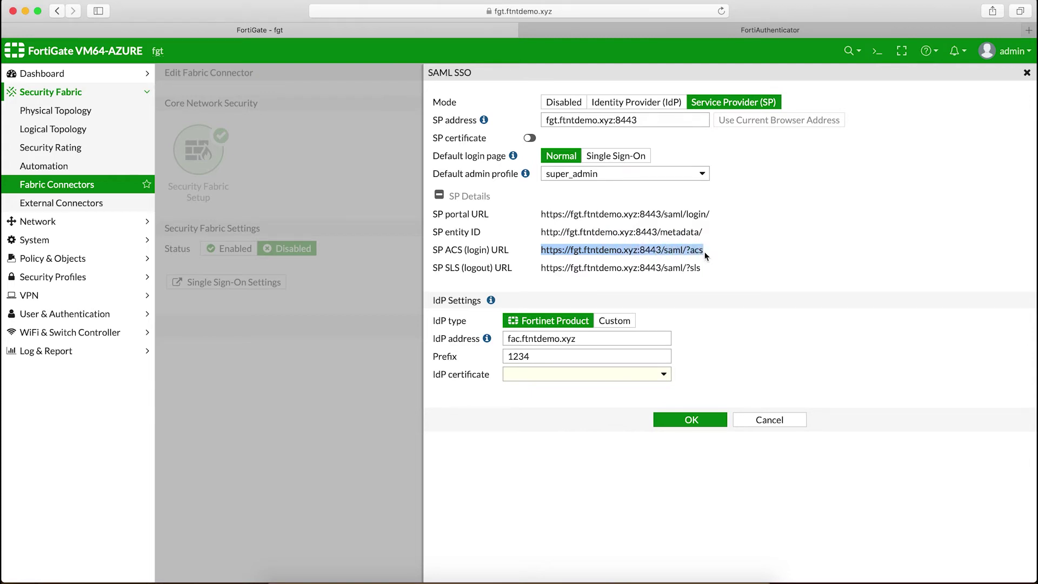
click(732, 31)
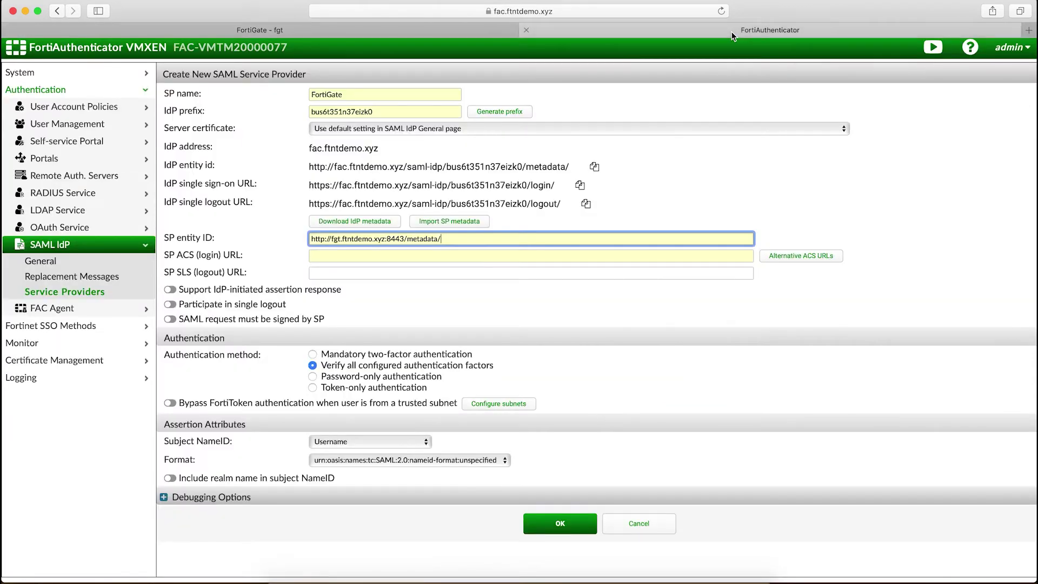
click(503, 254)
key(super+v)
Step: Copy FortiGate's SP SLS (logout) URL into the form and enable Participate in single logout
click(458, 30)
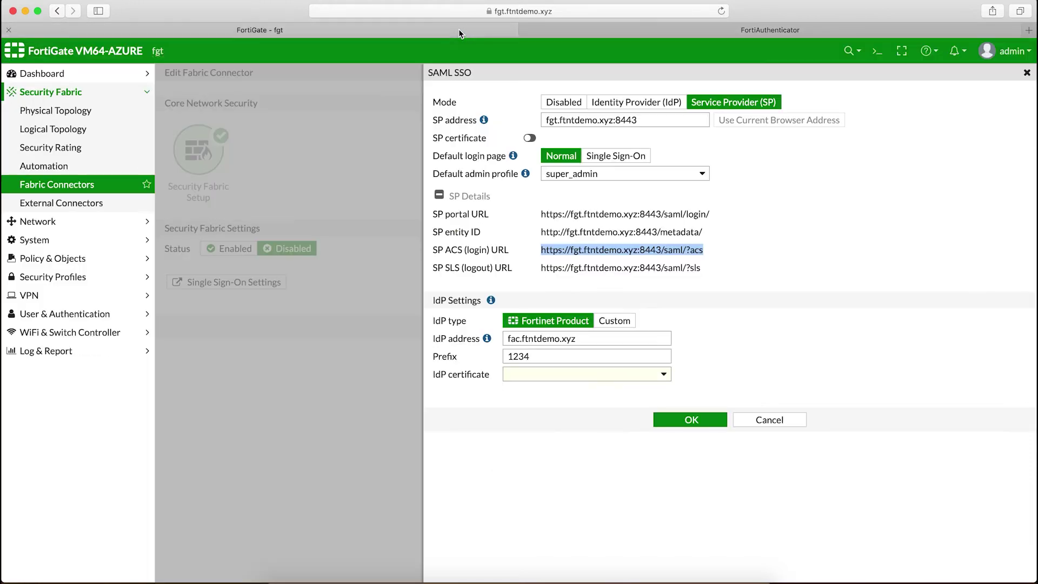
drag(541, 268, 709, 268)
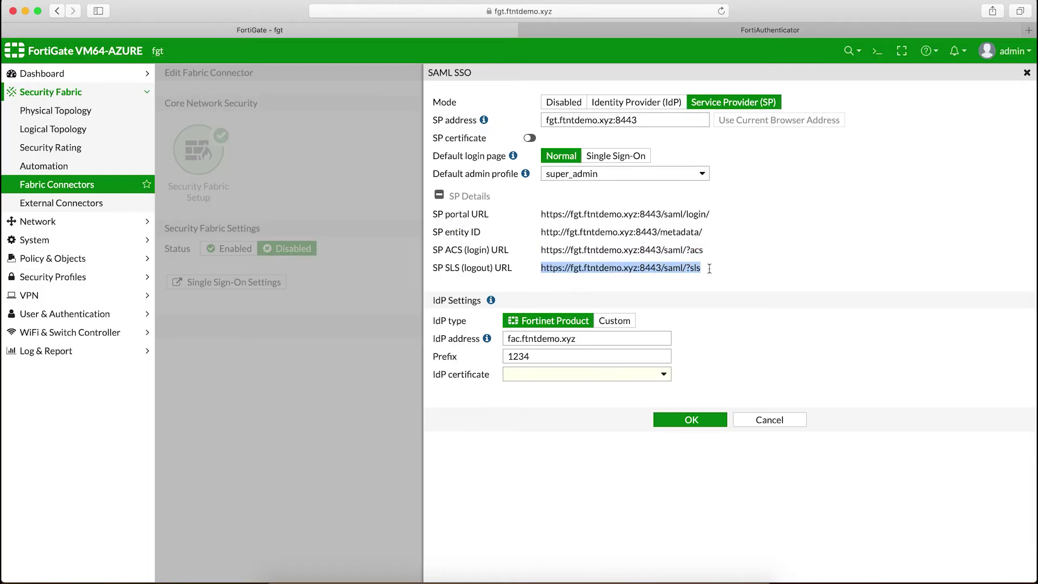
key(super+c)
click(587, 31)
click(423, 273)
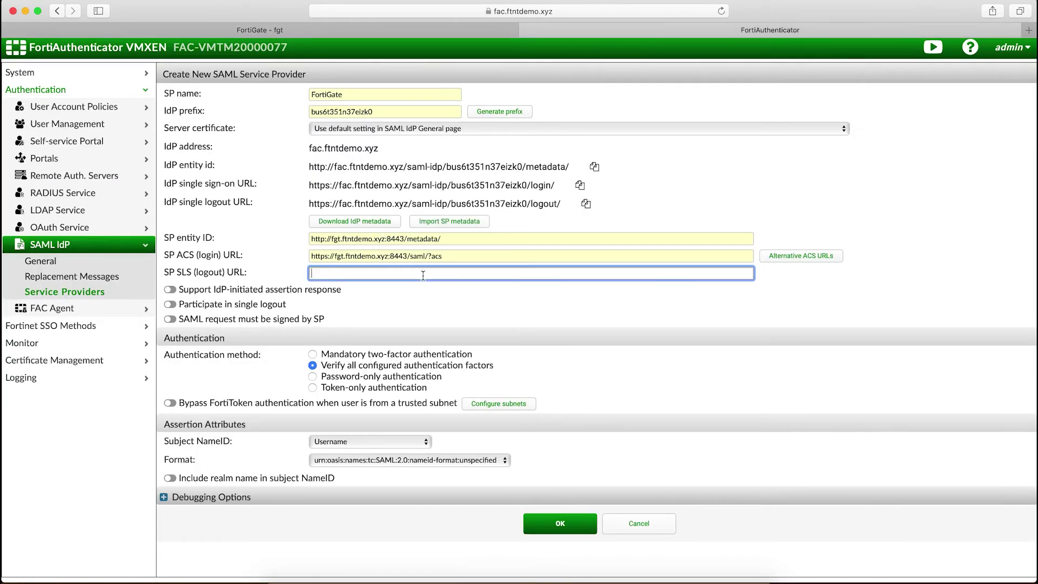
key(super+v)
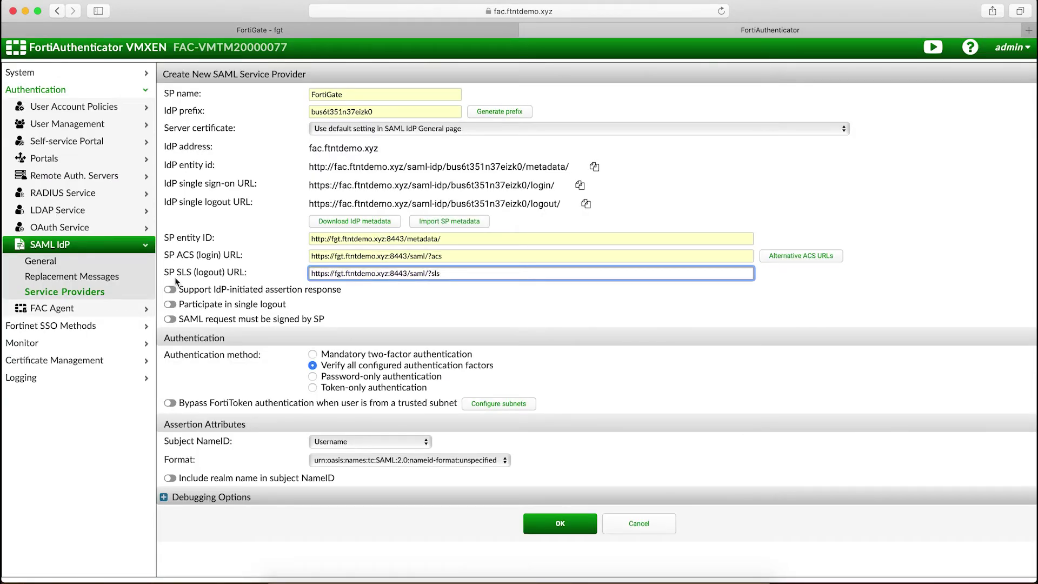
click(172, 306)
click(171, 305)
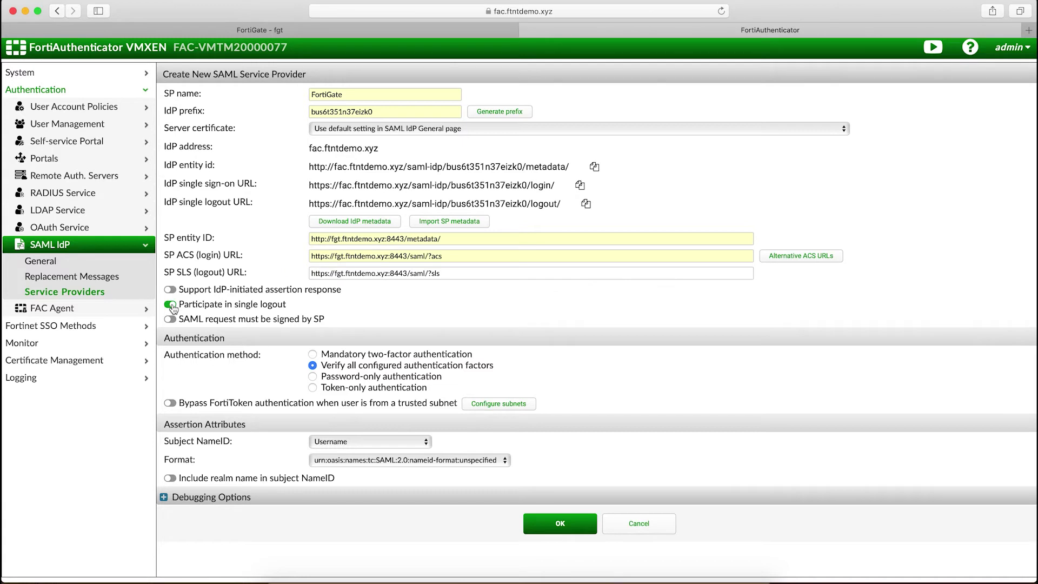
double_click(381, 114)
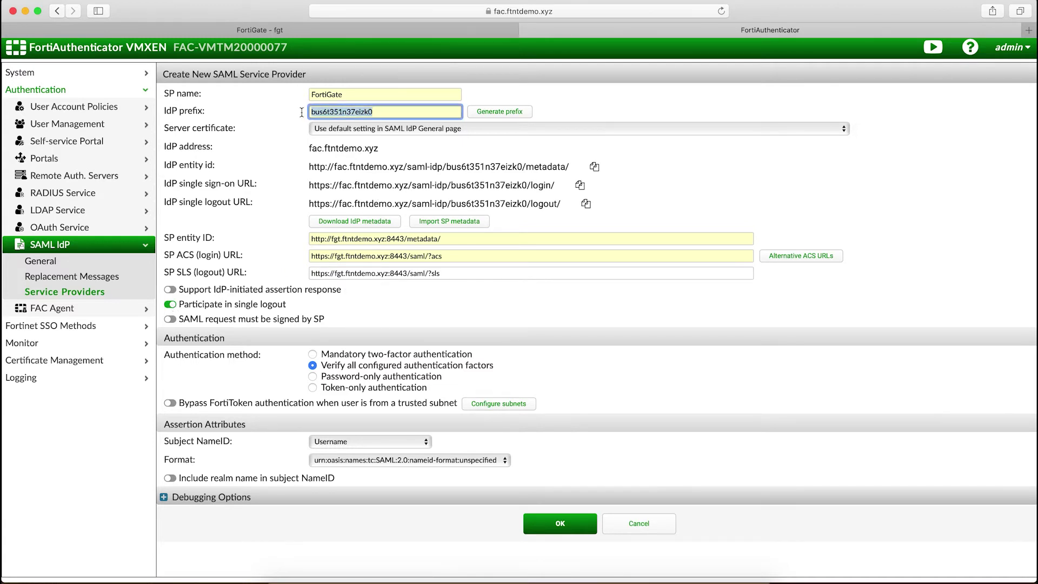
Step: Paste IdP prefix bus6t351n37eizk0 into FortiGate, pick REMOTE_Cert_3 as IdP certificate, and save
right_click(334, 115)
click(394, 216)
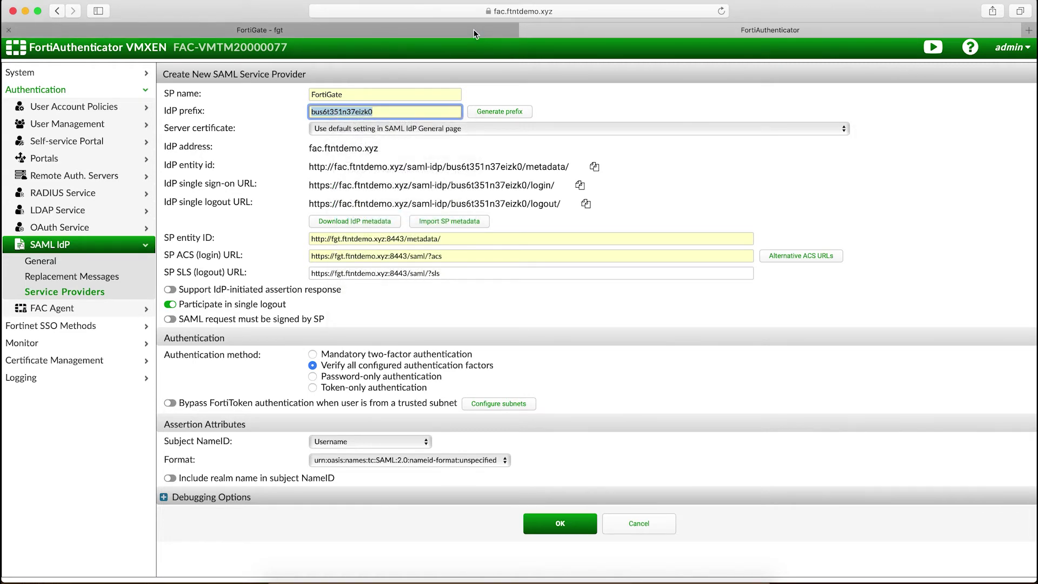
click(473, 33)
drag(551, 357, 502, 356)
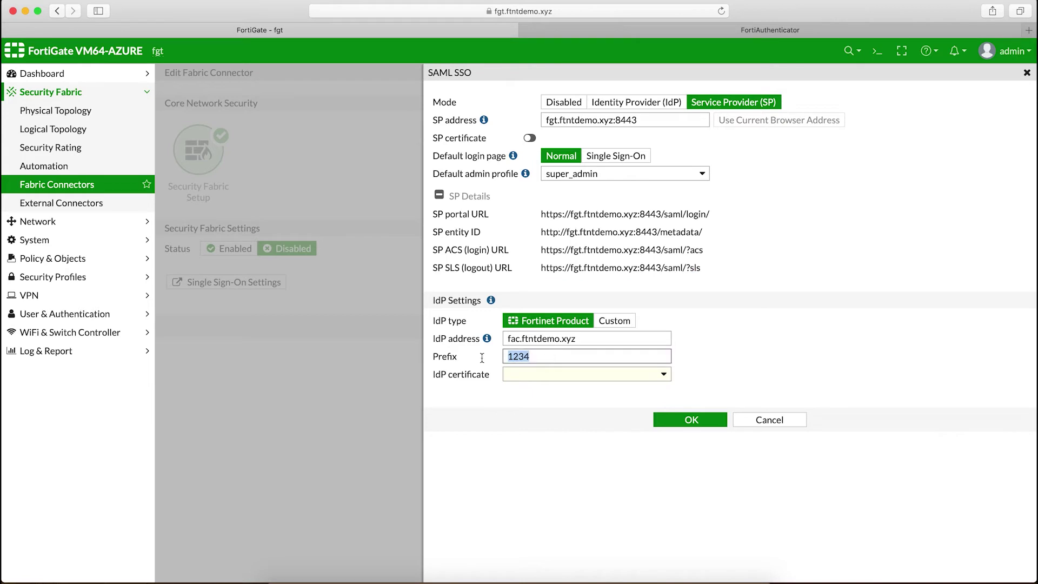
key(super+v)
click(669, 380)
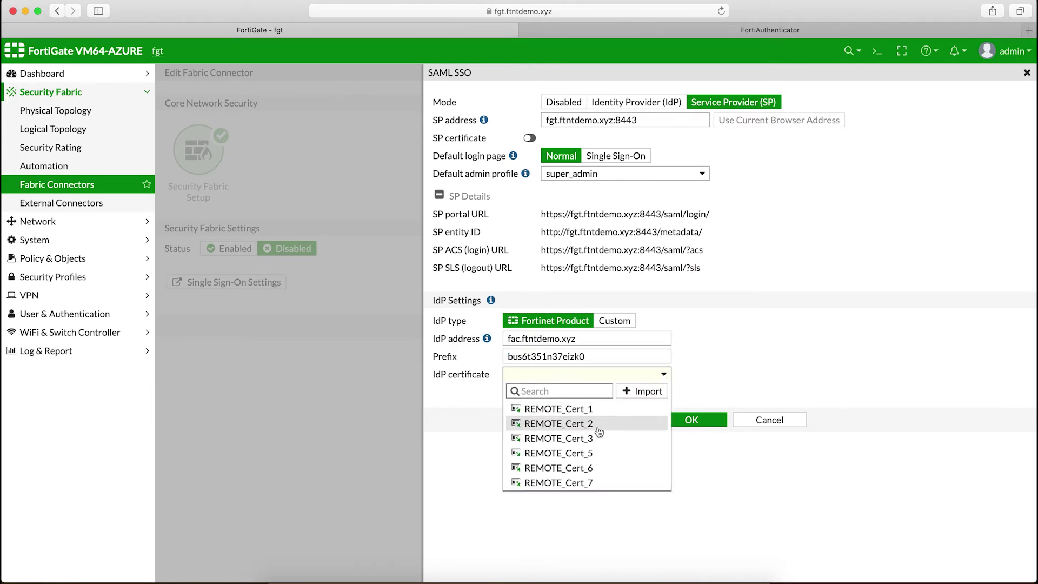
click(598, 442)
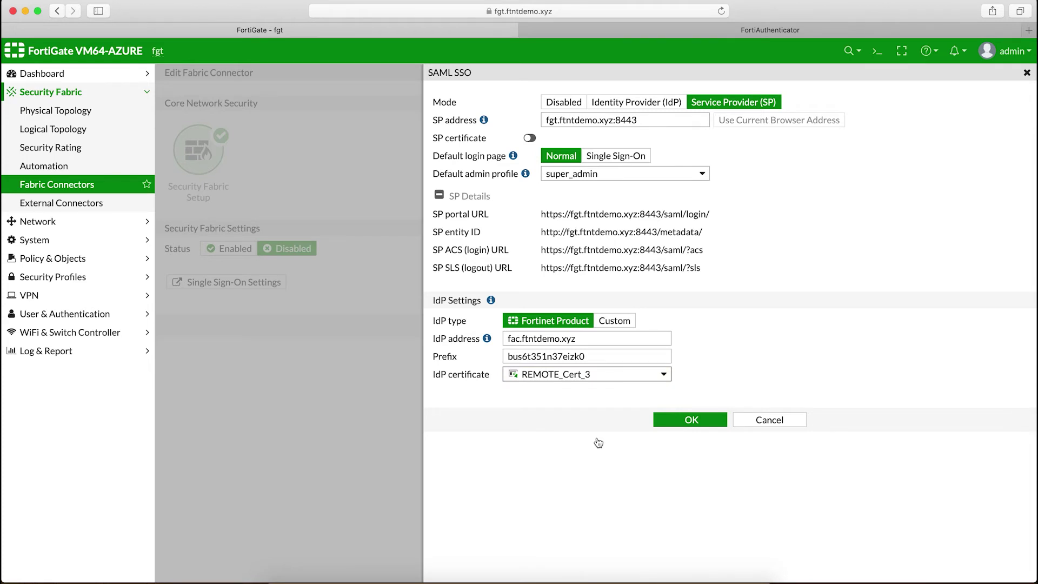
click(677, 421)
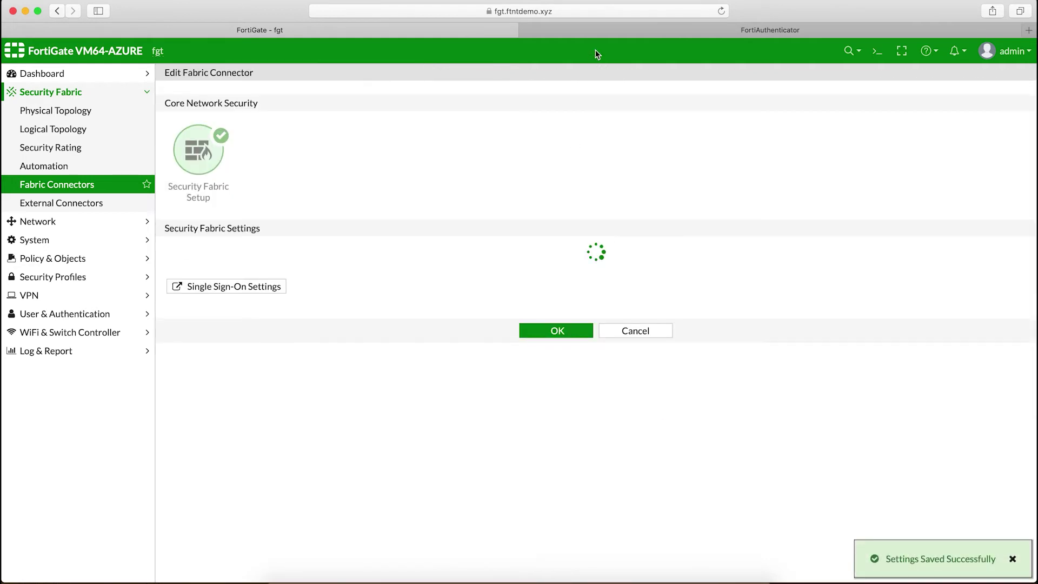
Step: Set the server certificate to CN=fac.ftntdemo.xyz, save the FortiGate service provider, and reopen it
click(623, 30)
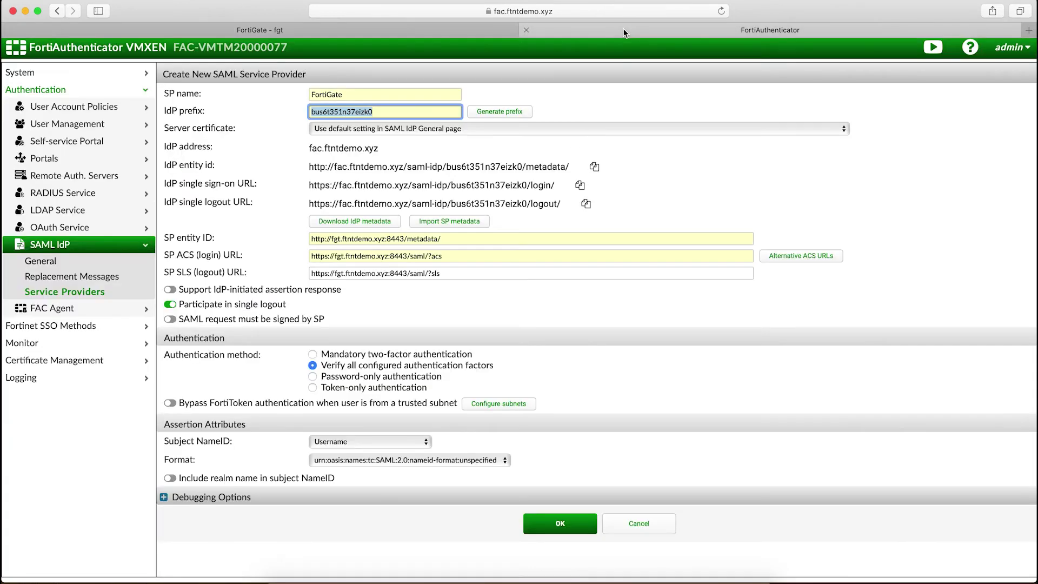
click(452, 128)
click(447, 141)
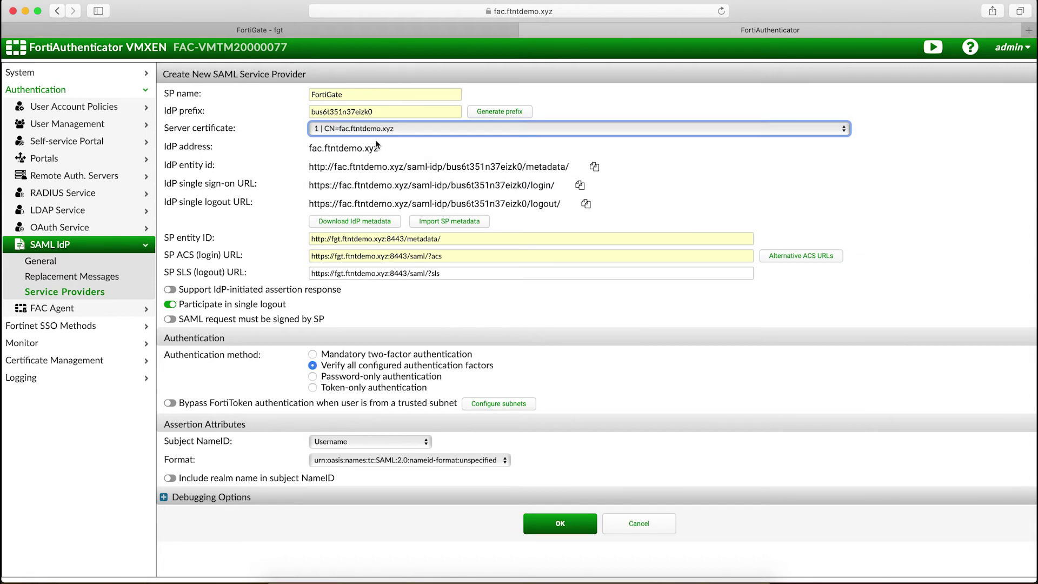
click(562, 523)
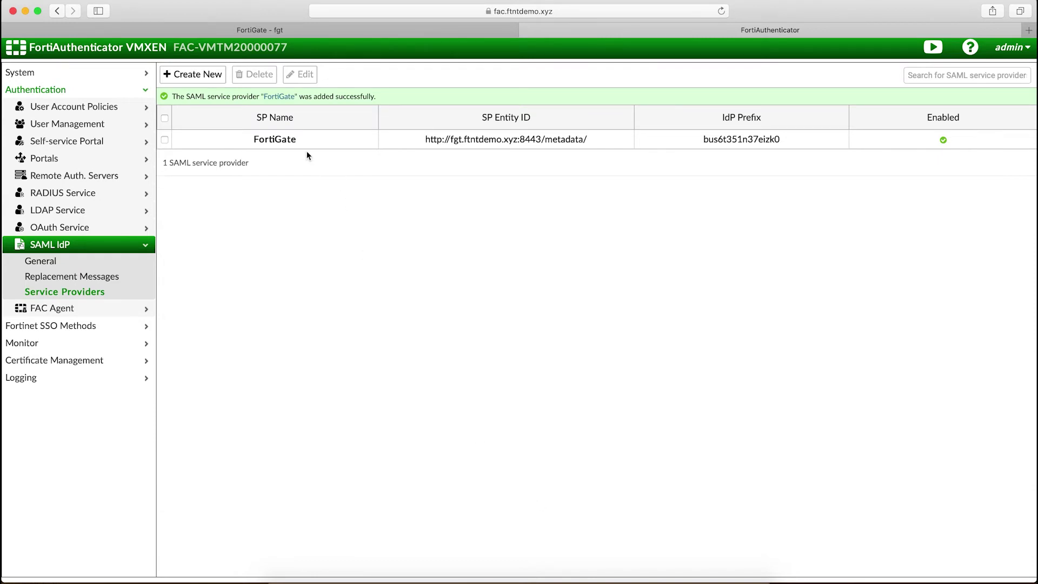
click(294, 141)
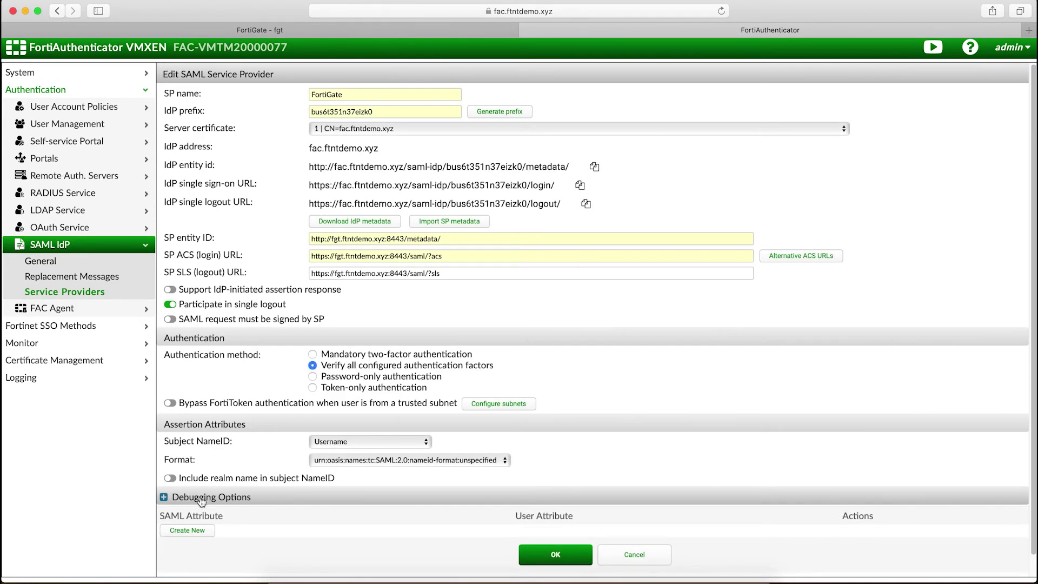
Step: Add assertion attribute 'username' mapped to userPrincipalName and save the FortiGate service provider
click(198, 530)
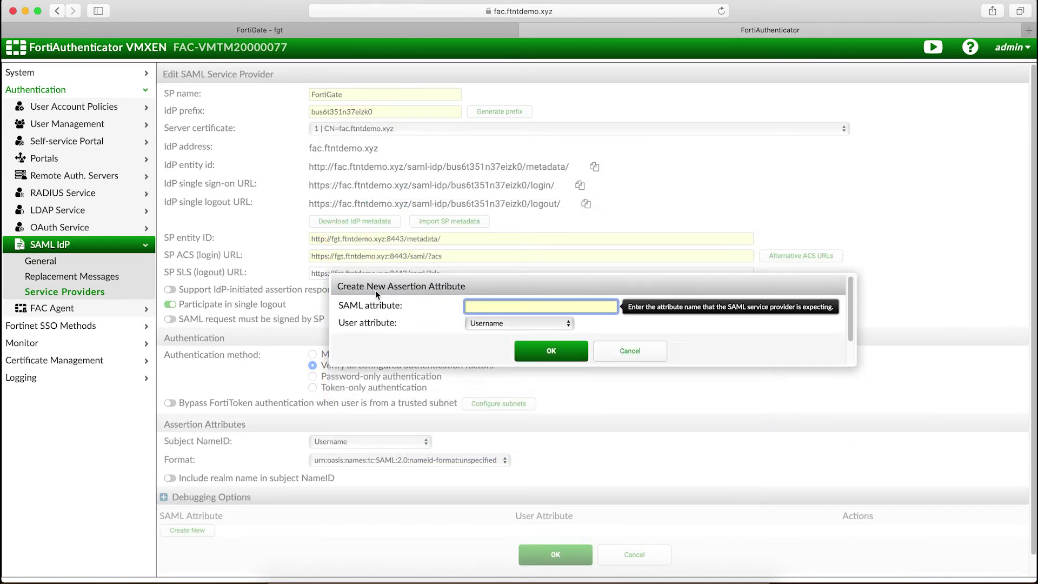
text(username)
click(543, 323)
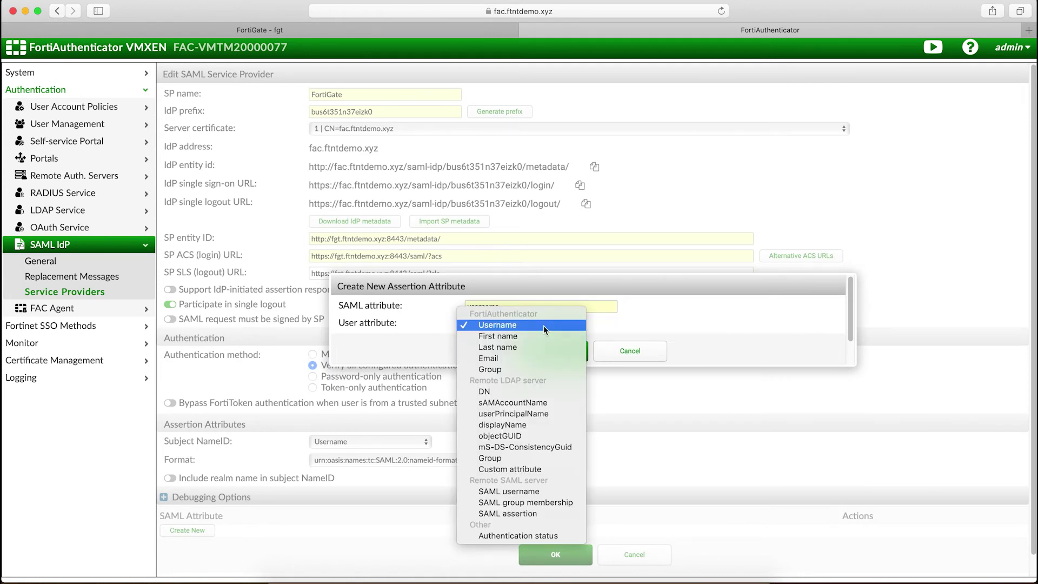
click(539, 414)
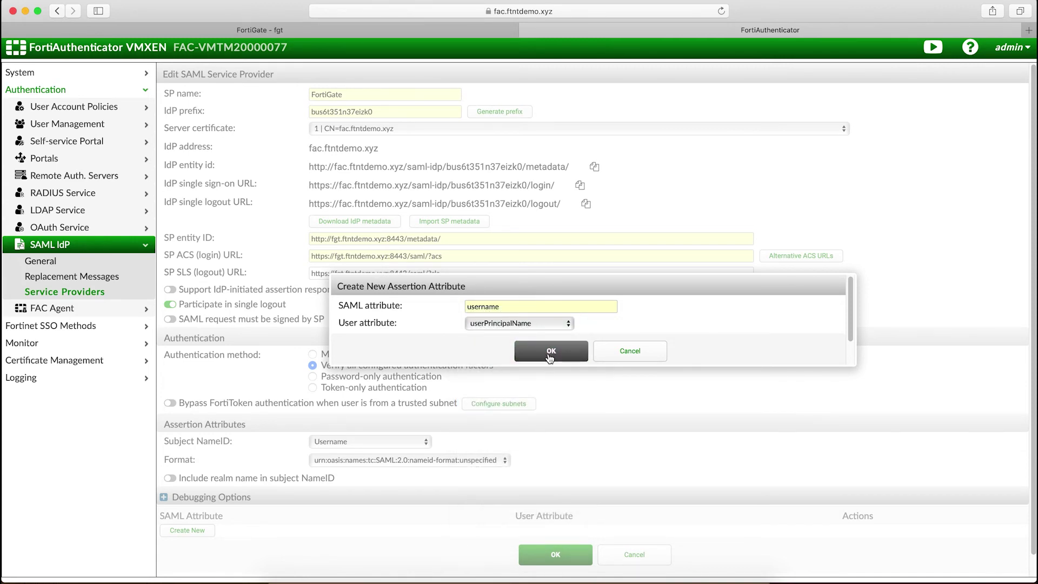
click(549, 352)
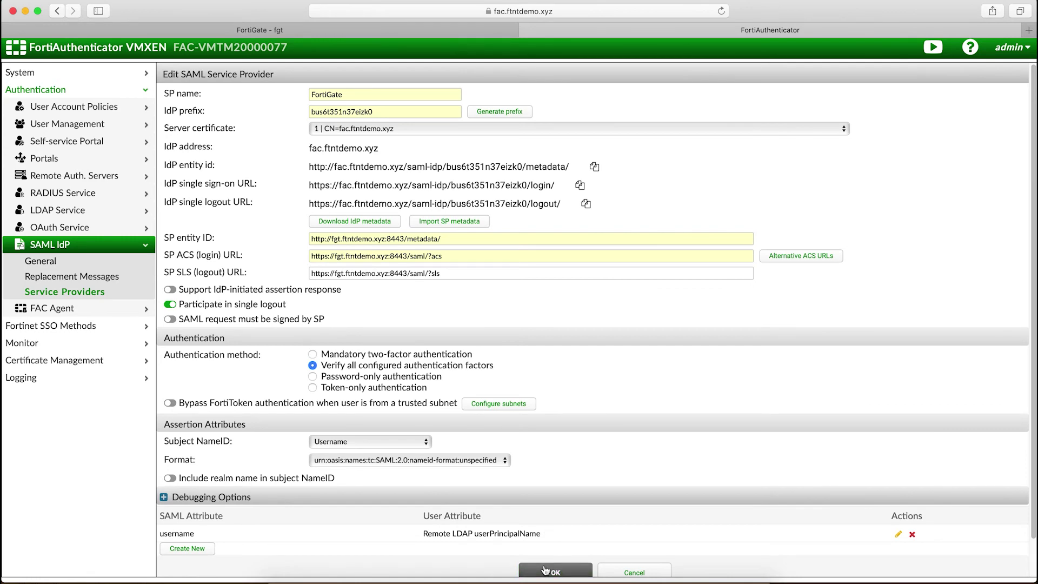
click(544, 570)
Step: Confirm the fabric connector settings in FortiGate and log out of the admin session
click(282, 32)
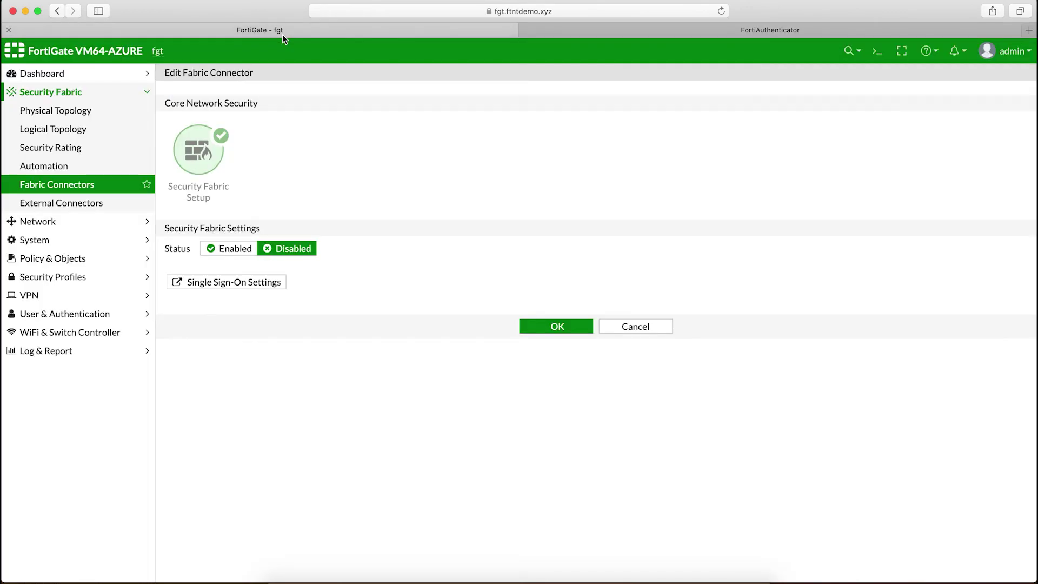
click(552, 326)
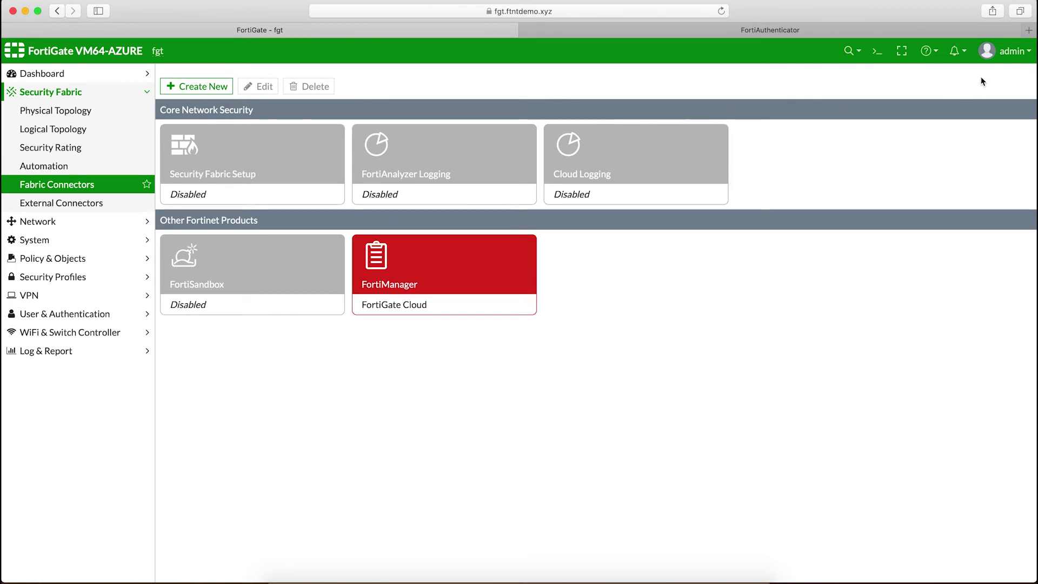
click(1001, 51)
click(961, 167)
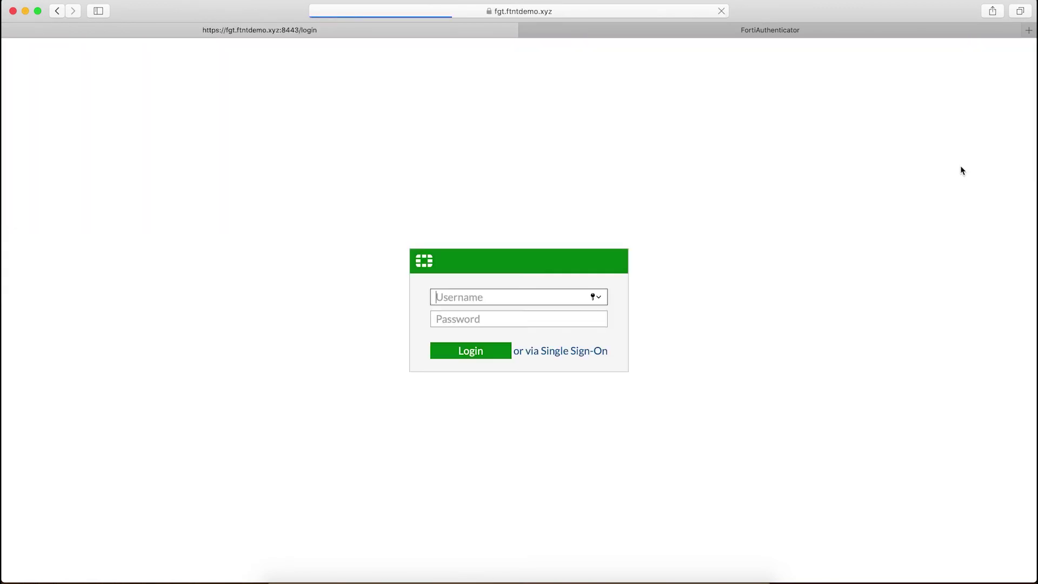
Step: Start a Single Sign-On login and enter username fwadmin with the account password
click(572, 351)
text(fwadmin)
key(Tab)
text(•)
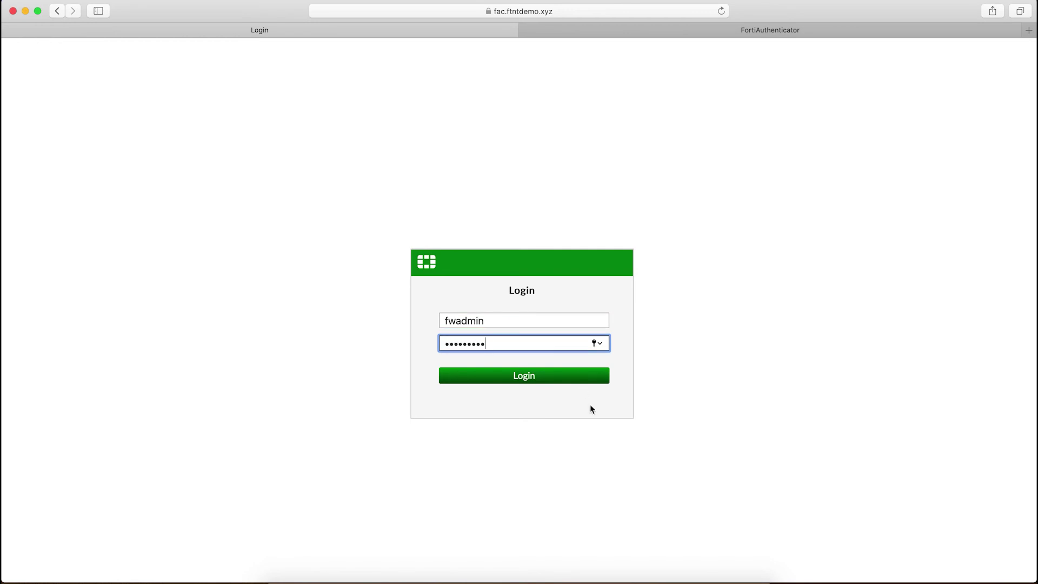
Step: Submit the FortiAuthenticator login, continue past the SSO success notice, and postpone FortiGate Setup
click(544, 375)
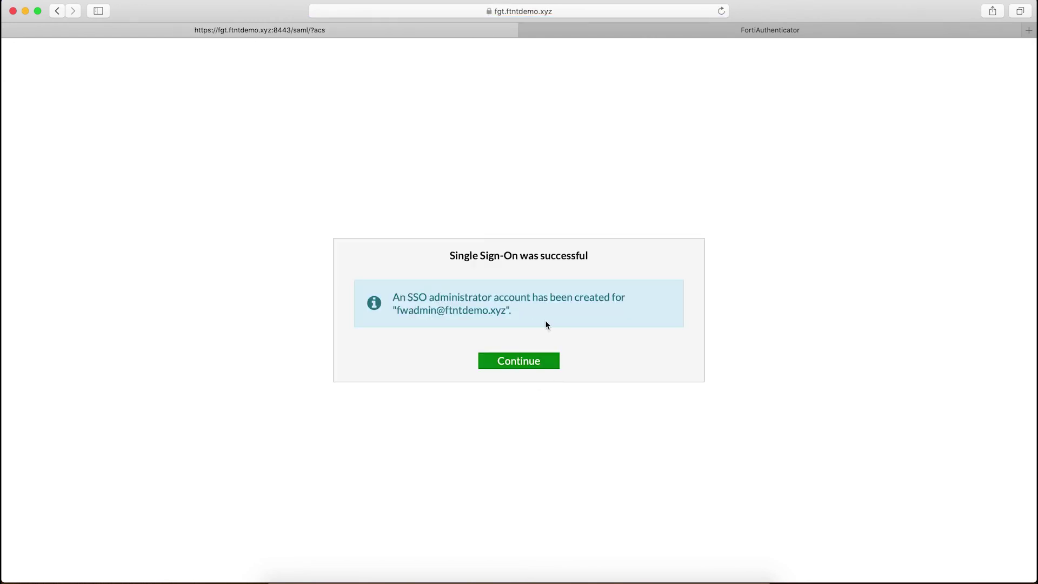
click(523, 358)
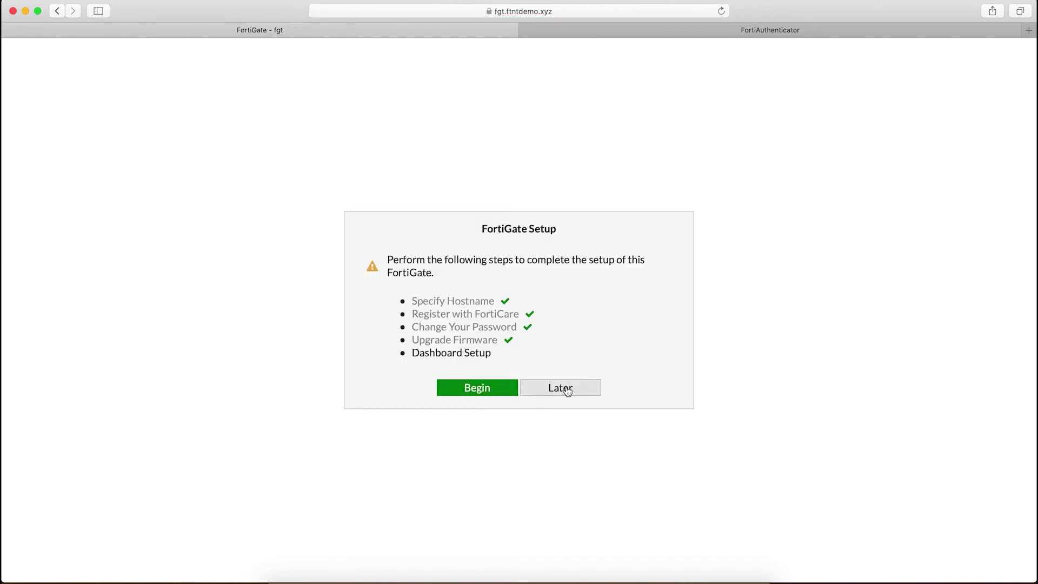
click(566, 389)
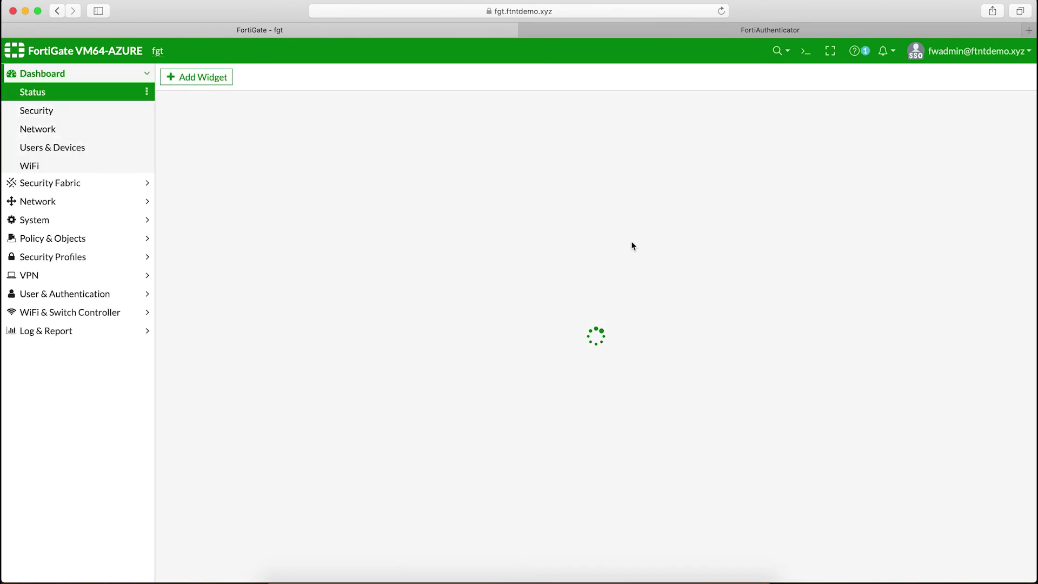